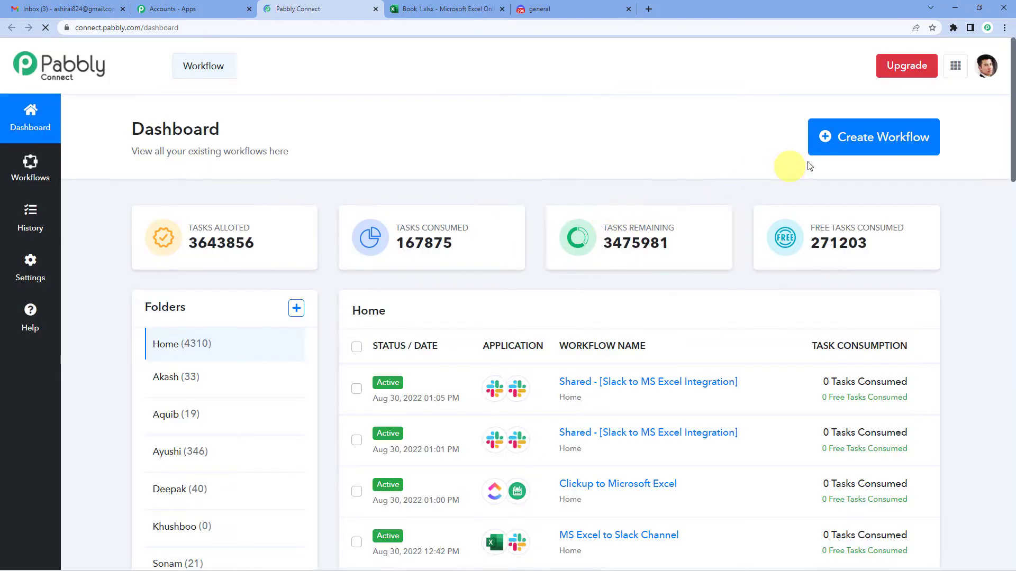
- Create a new workflow named 'MS Excel To Discord' and collapse the trigger's app picker
{"action": "left_click", "coordinate": [836, 153]}
{"action": "type", "text": "MS Excel To Discord"}
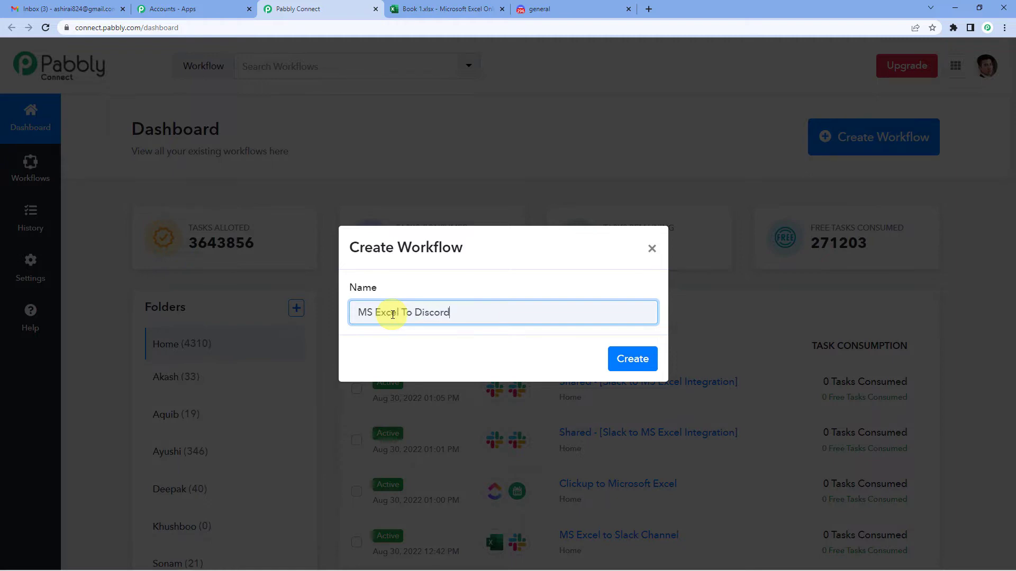
{"action": "left_click", "coordinate": [630, 357]}
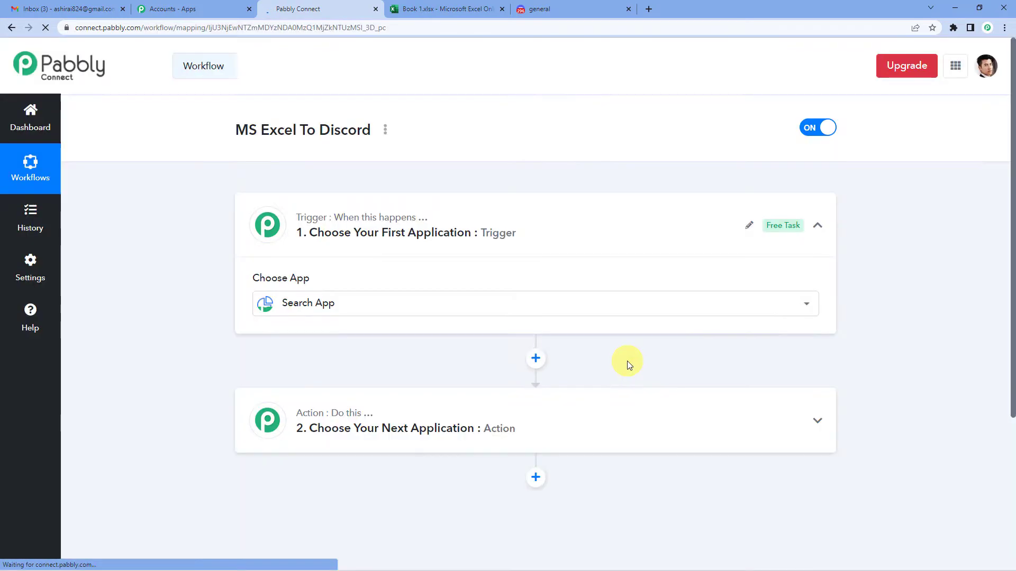
{"action": "mouse_move", "coordinate": [395, 233]}
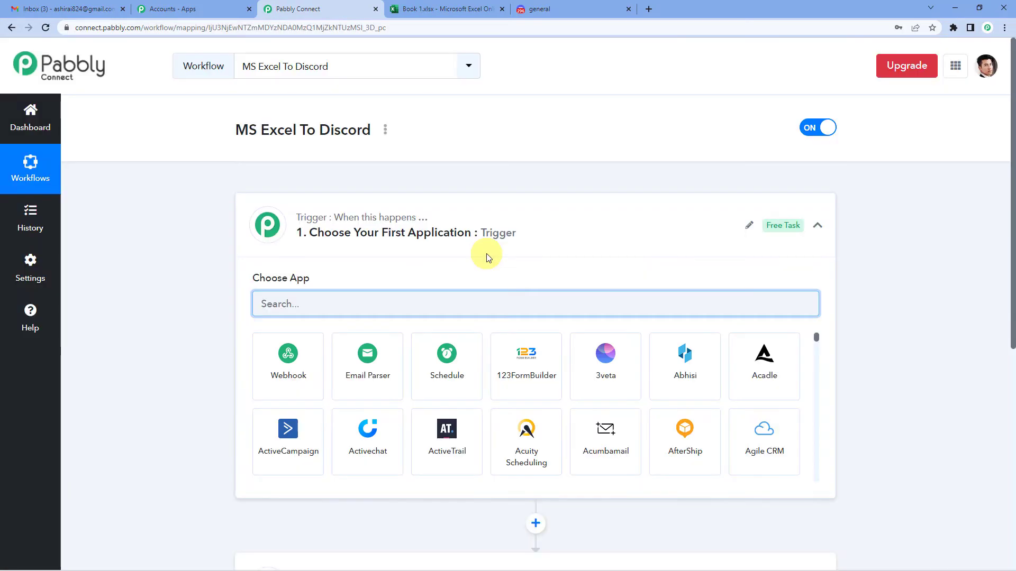
{"action": "left_click", "coordinate": [489, 248]}
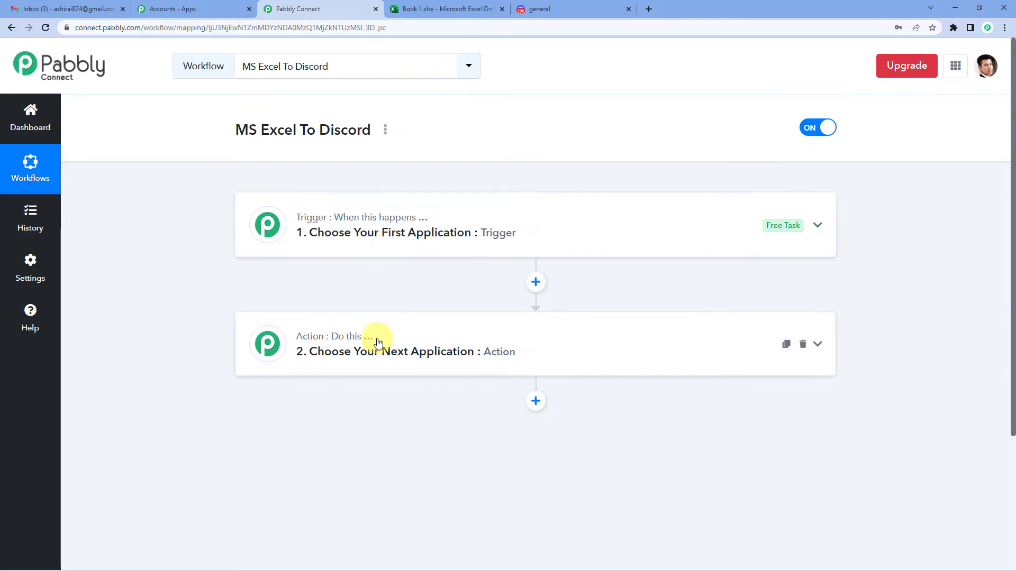
- Search for and select Microsoft Excel as the trigger app
{"action": "left_click", "coordinate": [399, 247]}
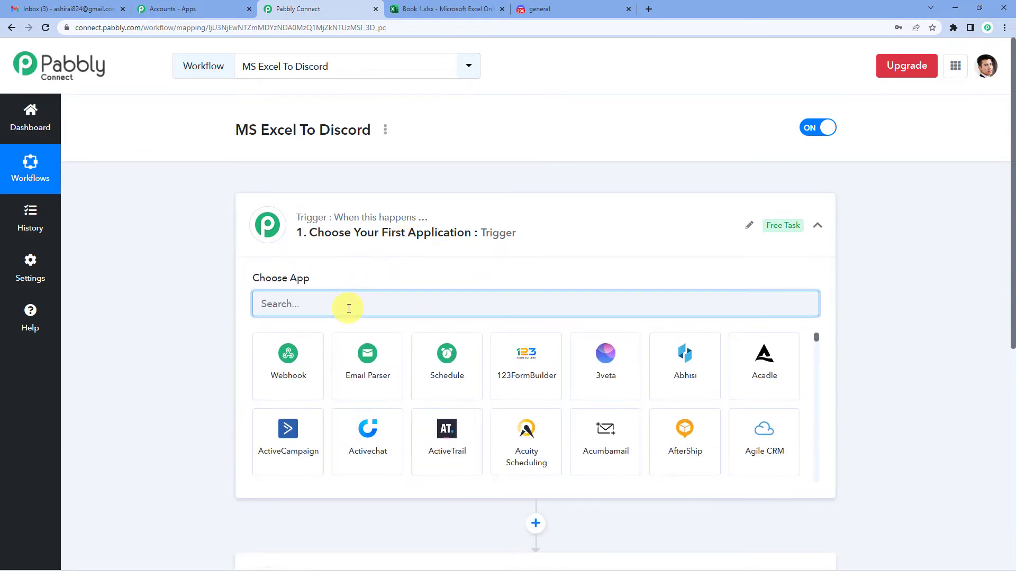
{"action": "type", "text": "ms ec"}
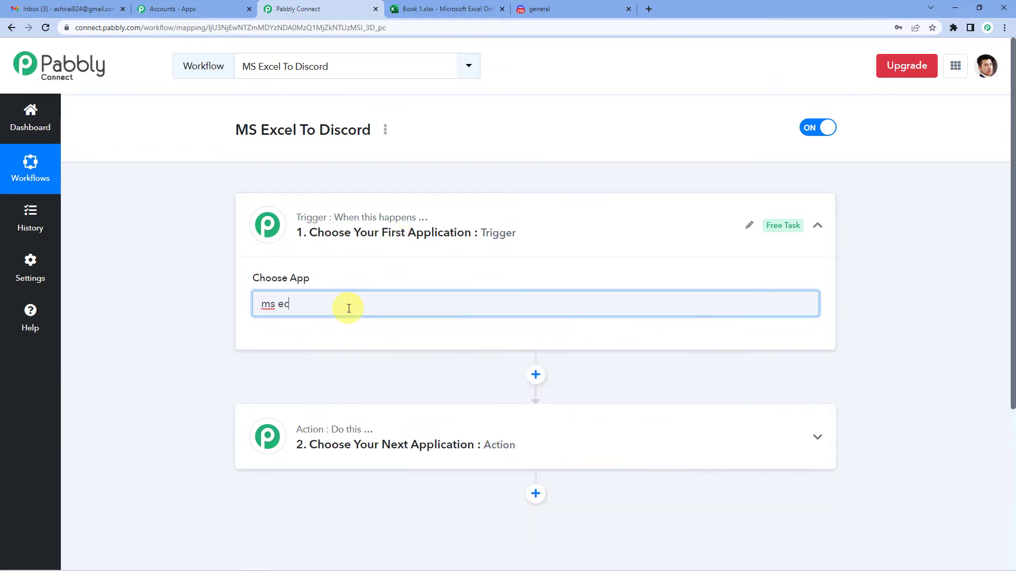
{"action": "left_click_drag", "start_coordinate": [349, 308], "coordinate": [251, 311]}
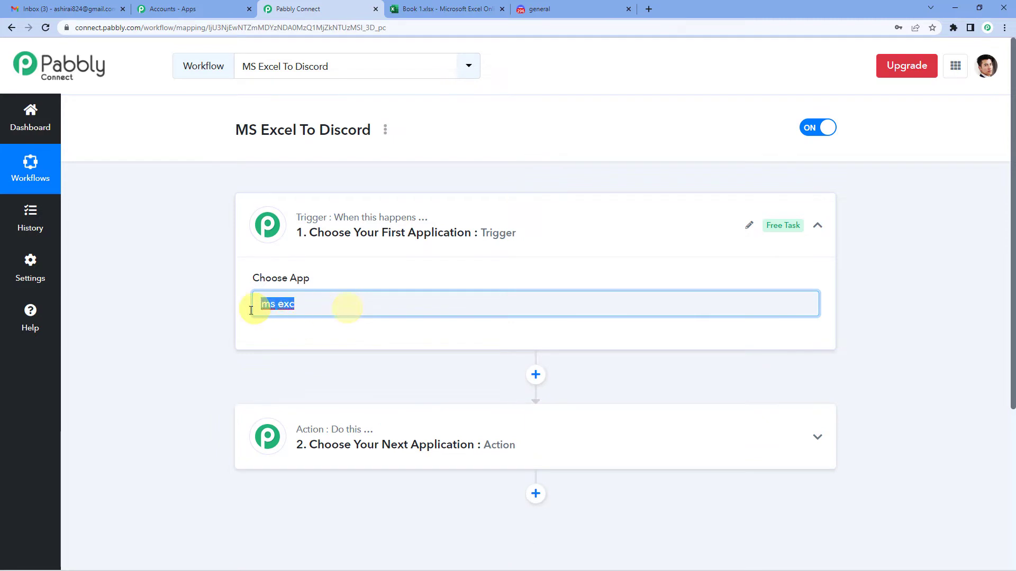
{"action": "type", "text": "Micro"}
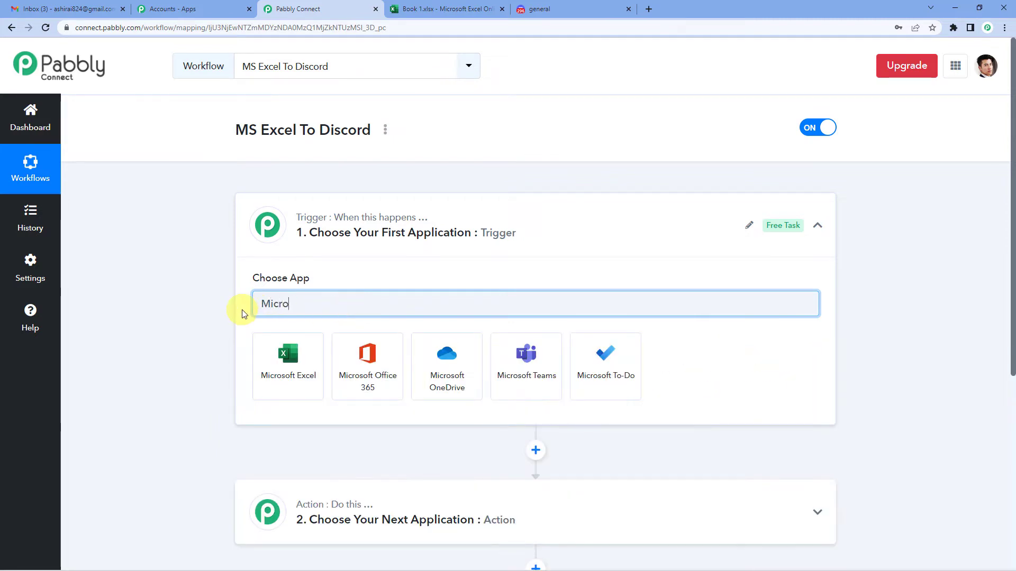
{"action": "left_click", "coordinate": [286, 342]}
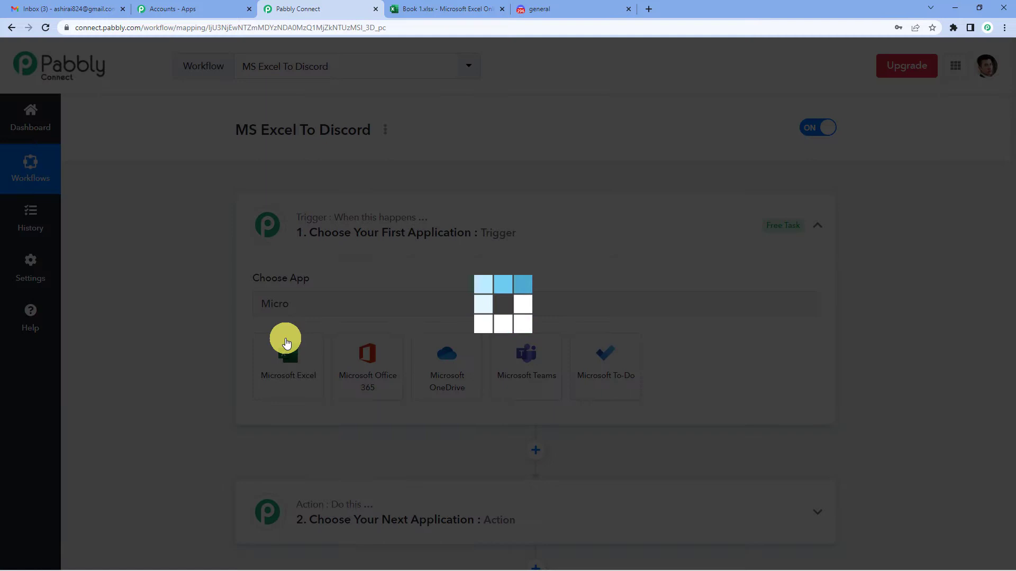
- Choose New Row in Worksheet as the trigger event
{"action": "scroll", "coordinate": [360, 281], "scroll_direction": "down", "scroll_amount": 2}
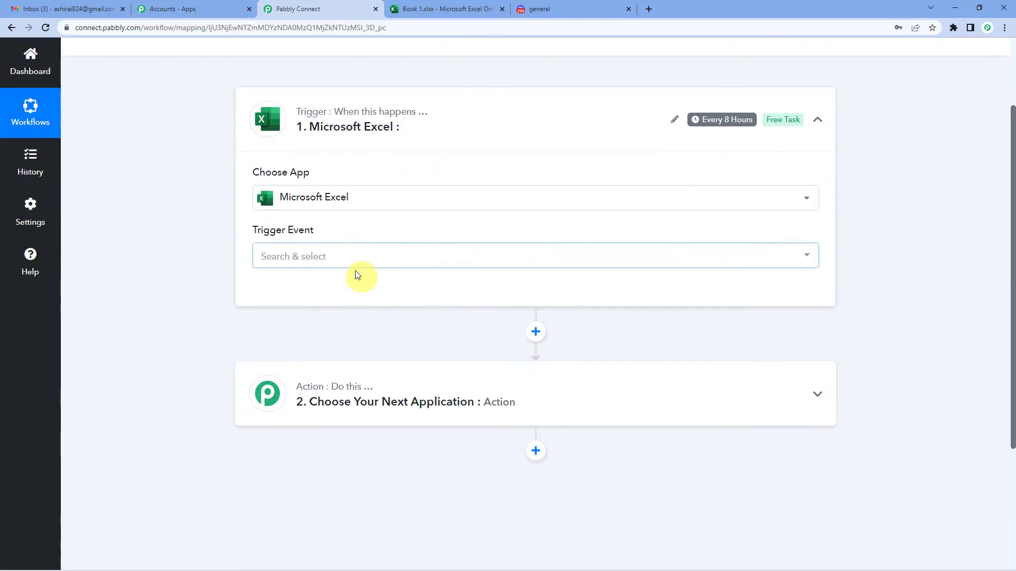
{"action": "left_click", "coordinate": [332, 258]}
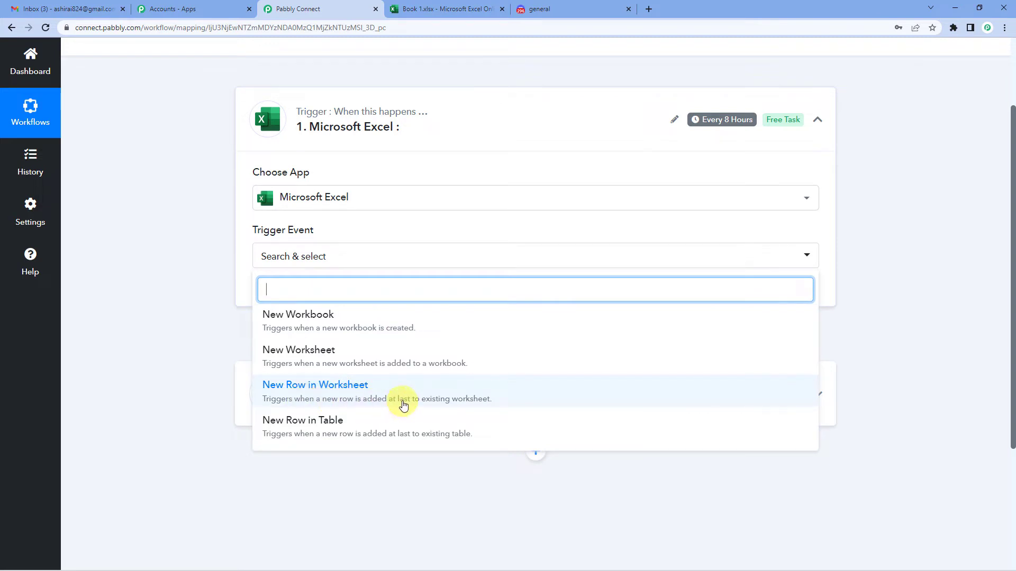
{"action": "left_click", "coordinate": [451, 401]}
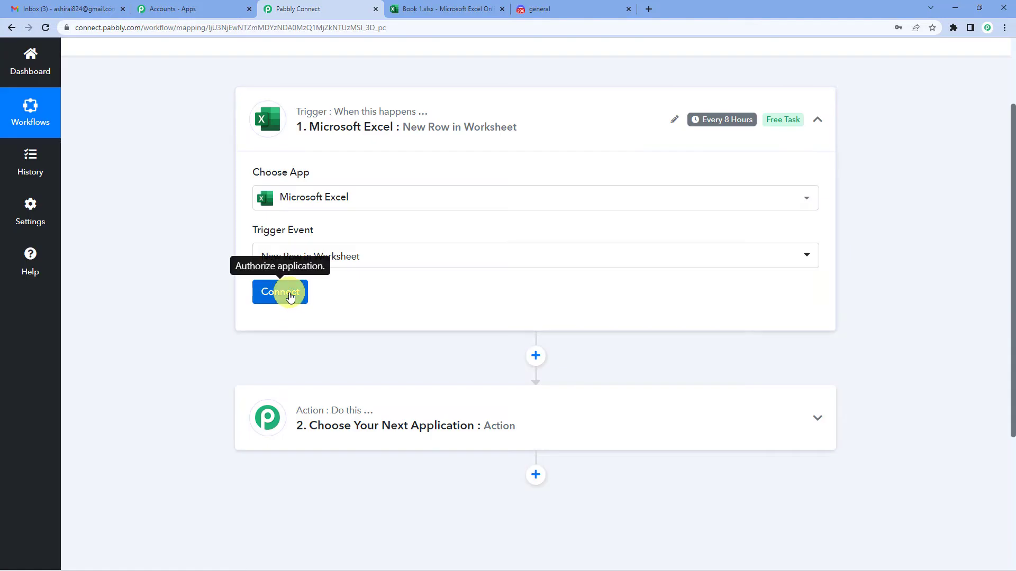
- Add a new Microsoft Excel connection and launch the Microsoft sign-in
{"action": "left_click", "coordinate": [290, 297]}
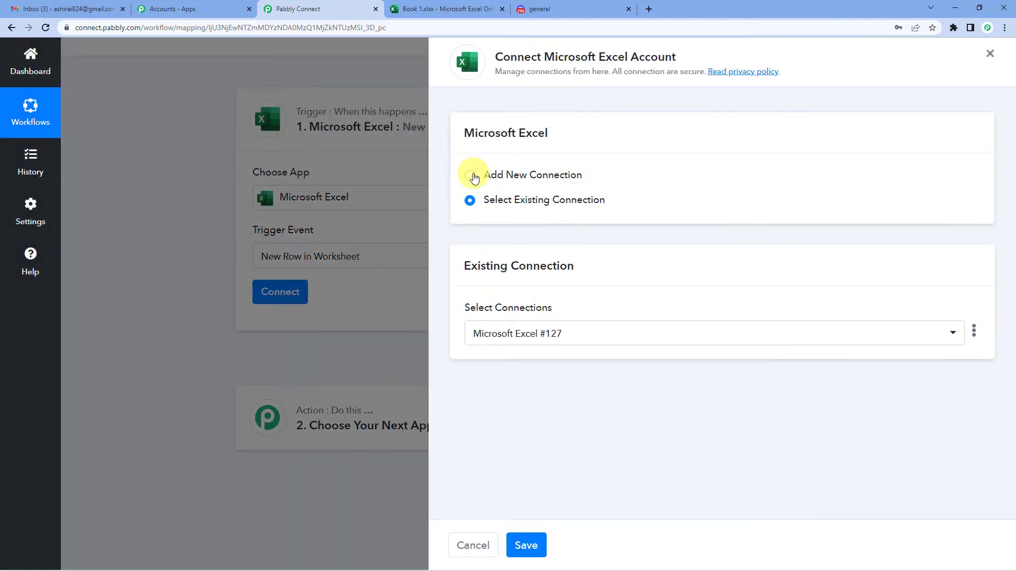
{"action": "left_click", "coordinate": [470, 176]}
{"action": "left_click", "coordinate": [519, 314]}
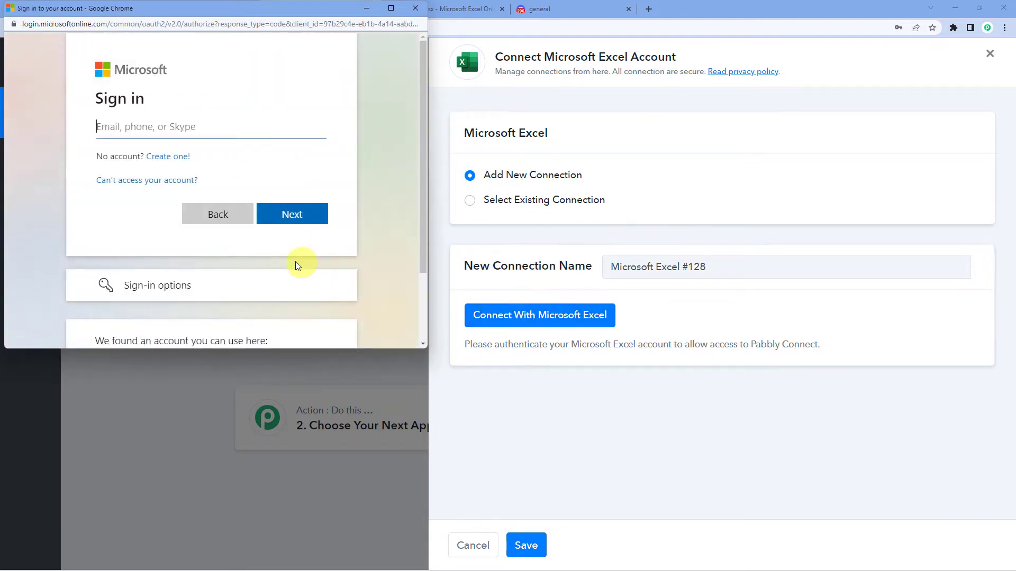
- Sign in with the suggested Microsoft account and grant Pabbly Connect access
{"action": "scroll", "coordinate": [278, 262], "scroll_direction": "down", "scroll_amount": 2}
{"action": "left_click", "coordinate": [185, 289]}
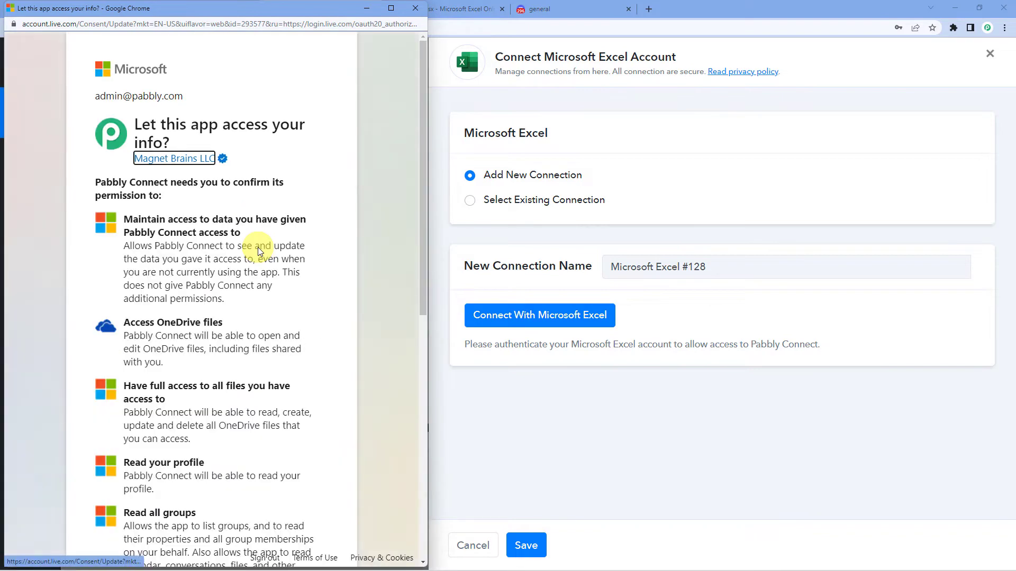
{"action": "scroll", "coordinate": [259, 251], "scroll_direction": "down", "scroll_amount": 5}
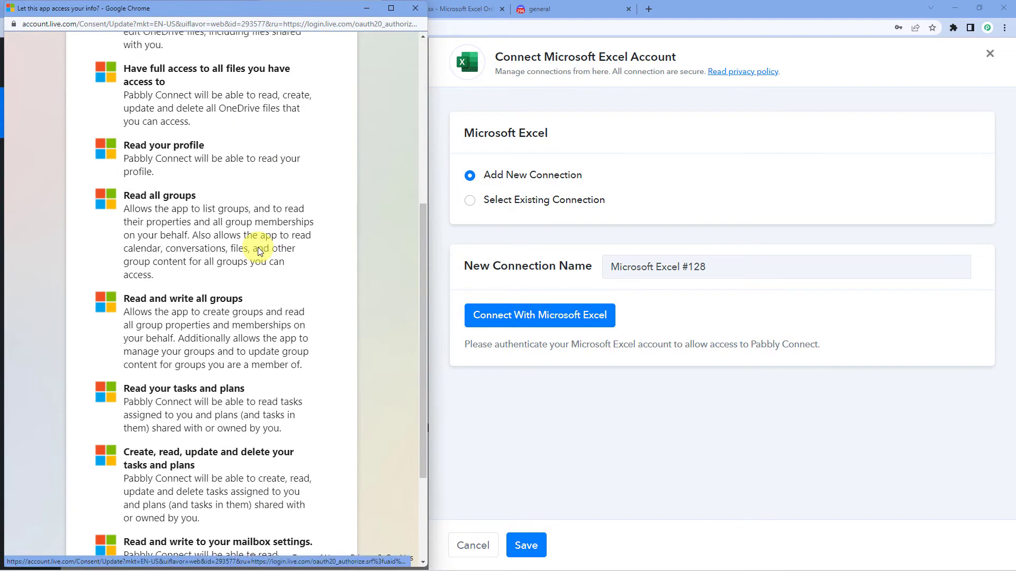
{"action": "scroll", "coordinate": [260, 251], "scroll_direction": "down", "scroll_amount": 3}
{"action": "left_click", "coordinate": [305, 508]}
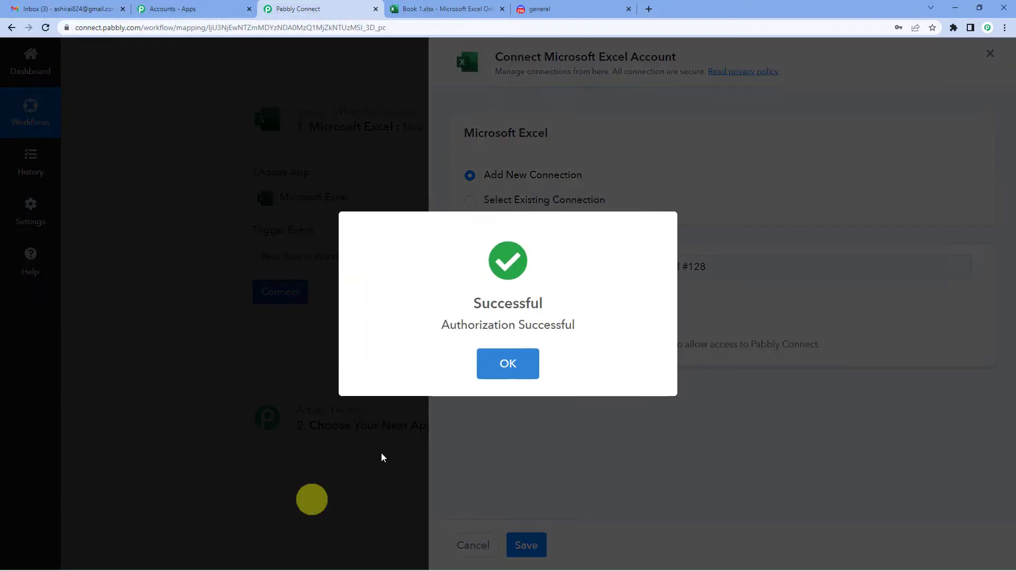
{"action": "left_click", "coordinate": [494, 368]}
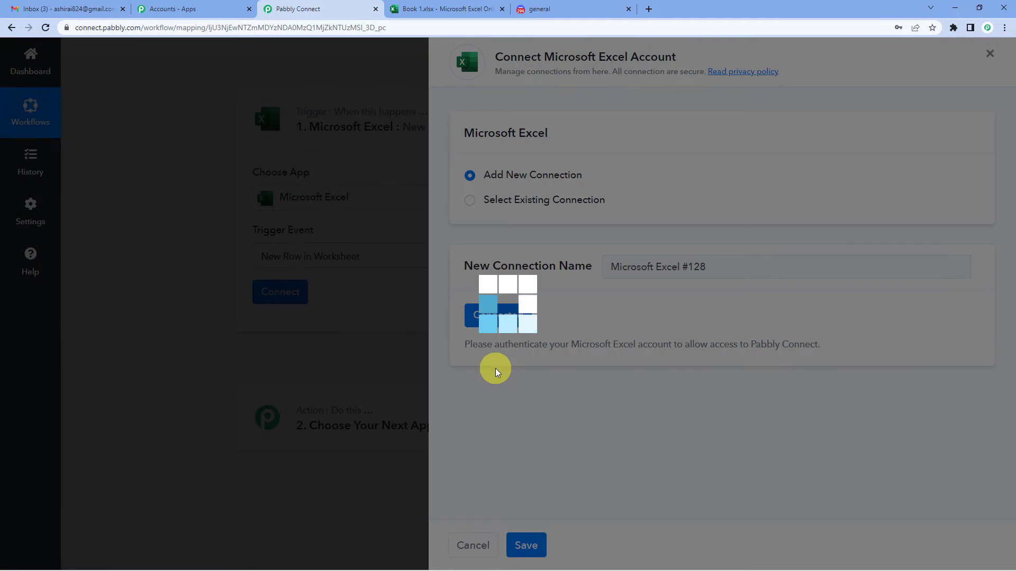
- Select the Discord.xlsx workbook for the Excel trigger
{"action": "scroll", "coordinate": [314, 270], "scroll_direction": "down", "scroll_amount": 2}
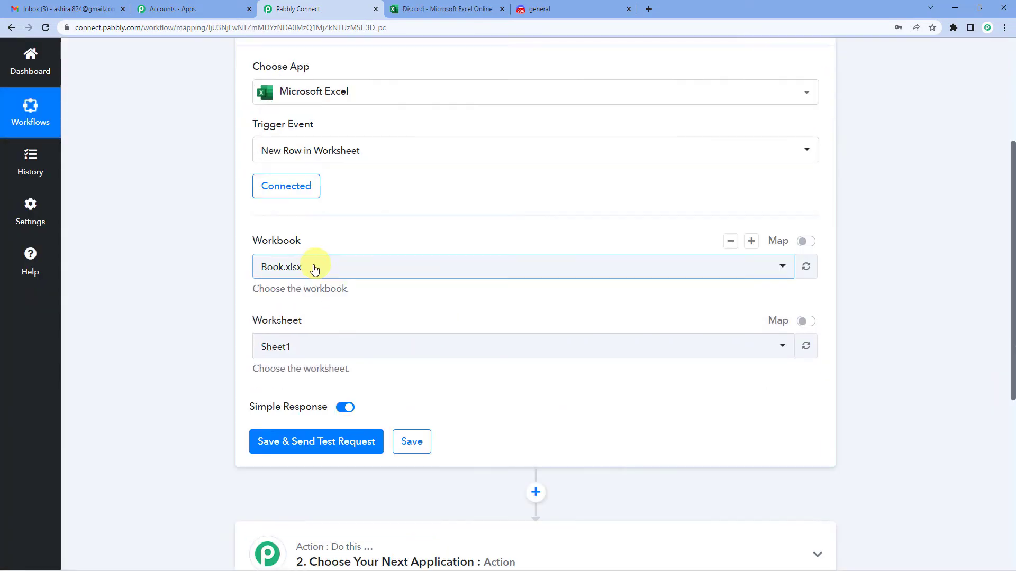
{"action": "left_click", "coordinate": [311, 270]}
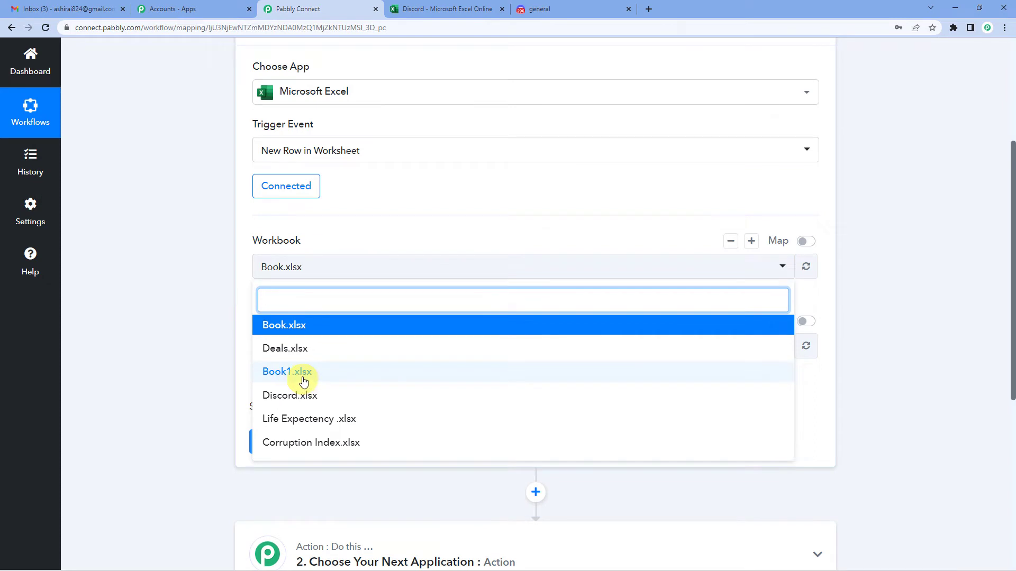
{"action": "left_click", "coordinate": [289, 332]}
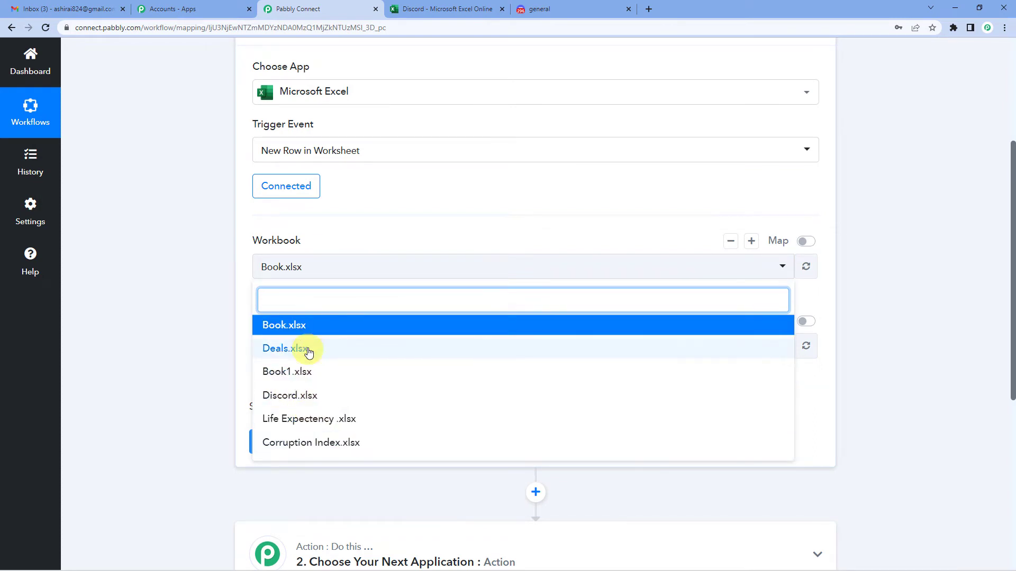
{"action": "left_click", "coordinate": [289, 397]}
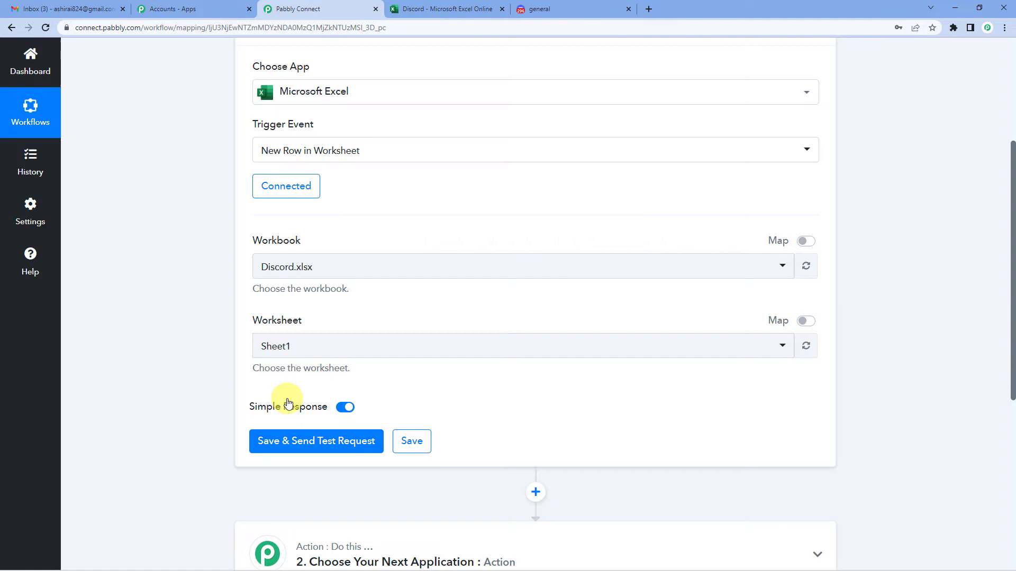
- Check Sheet1 in Excel Online, then confirm Discord.xlsx stays selected
{"action": "left_click", "coordinate": [450, 9]}
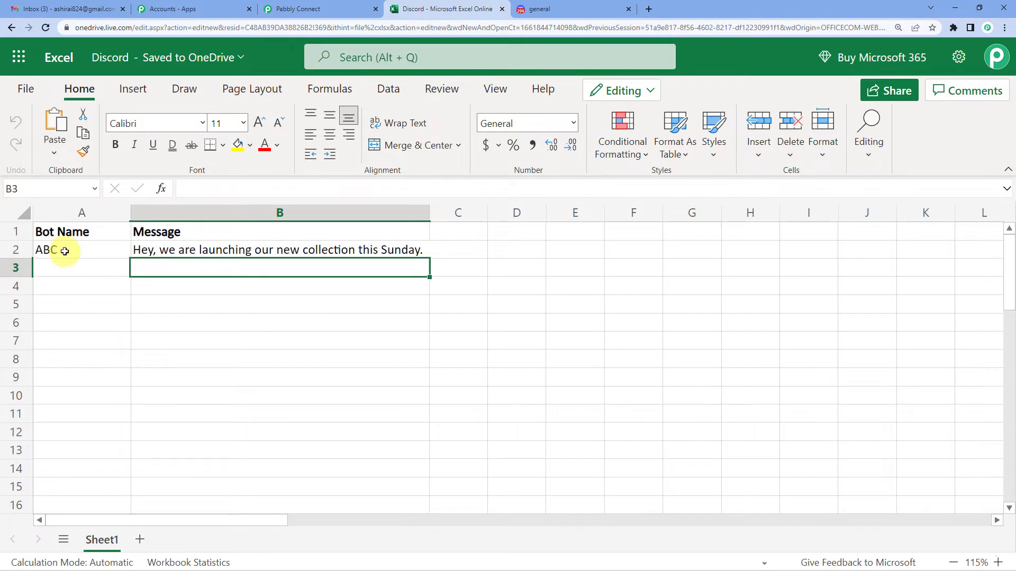
{"action": "left_click", "coordinate": [284, 9]}
{"action": "left_click", "coordinate": [300, 276]}
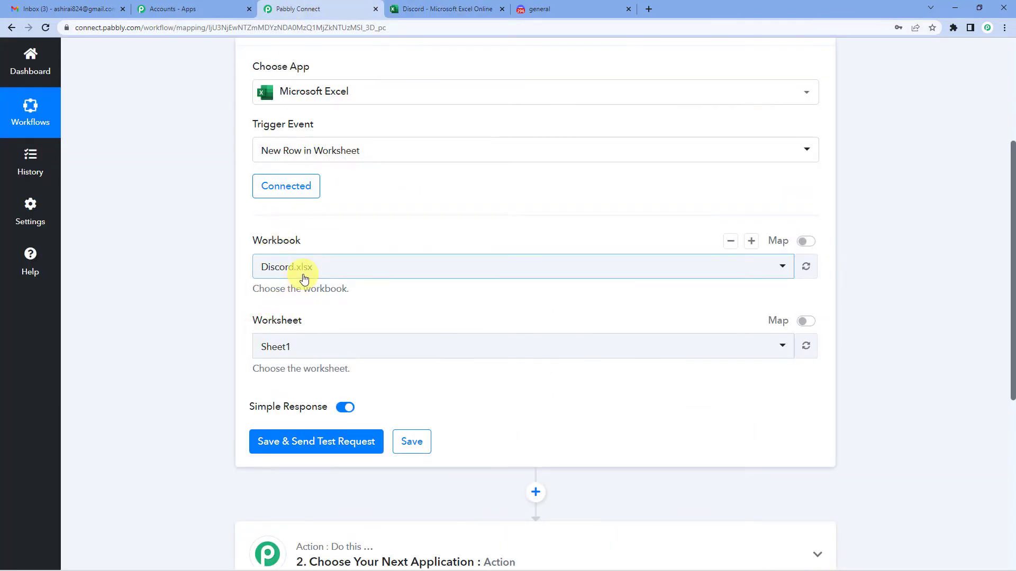
{"action": "left_click", "coordinate": [286, 394]}
{"action": "scroll", "coordinate": [320, 345], "scroll_direction": "down", "scroll_amount": 3}
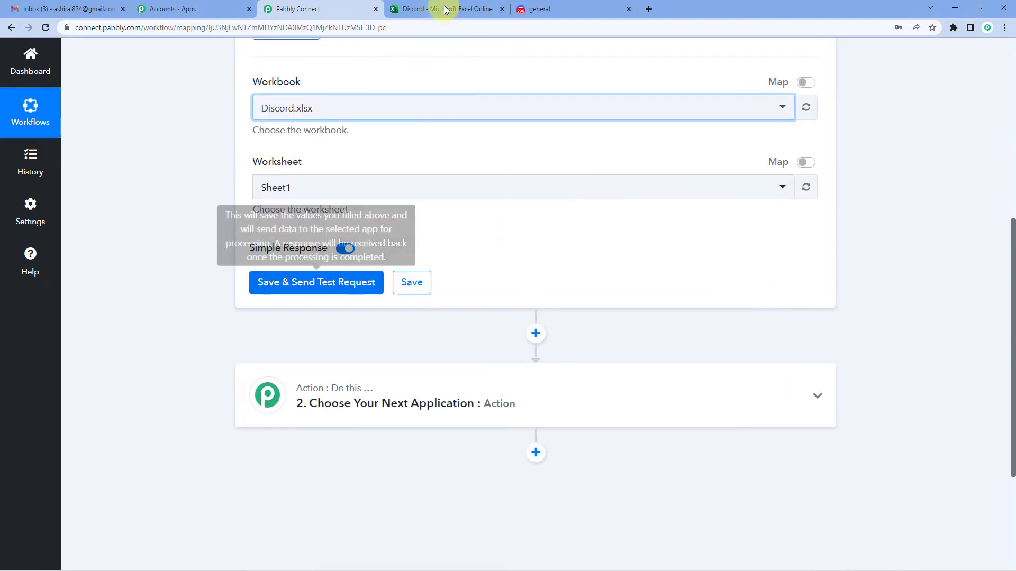
- Save the trigger and fetch a test row, comparing it with the spreadsheet
{"action": "left_click", "coordinate": [347, 290]}
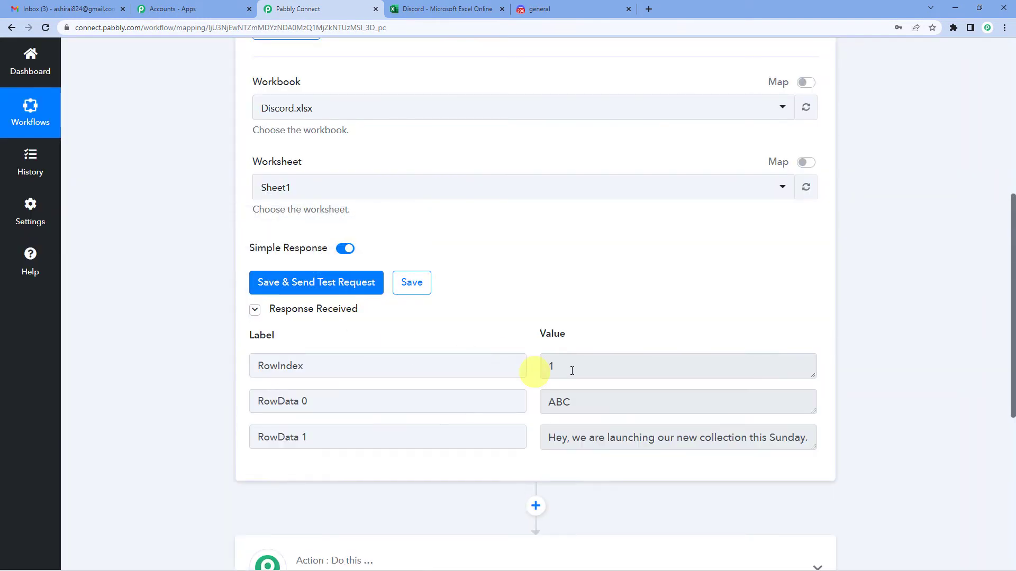
{"action": "scroll", "coordinate": [555, 344], "scroll_direction": "down", "scroll_amount": 1}
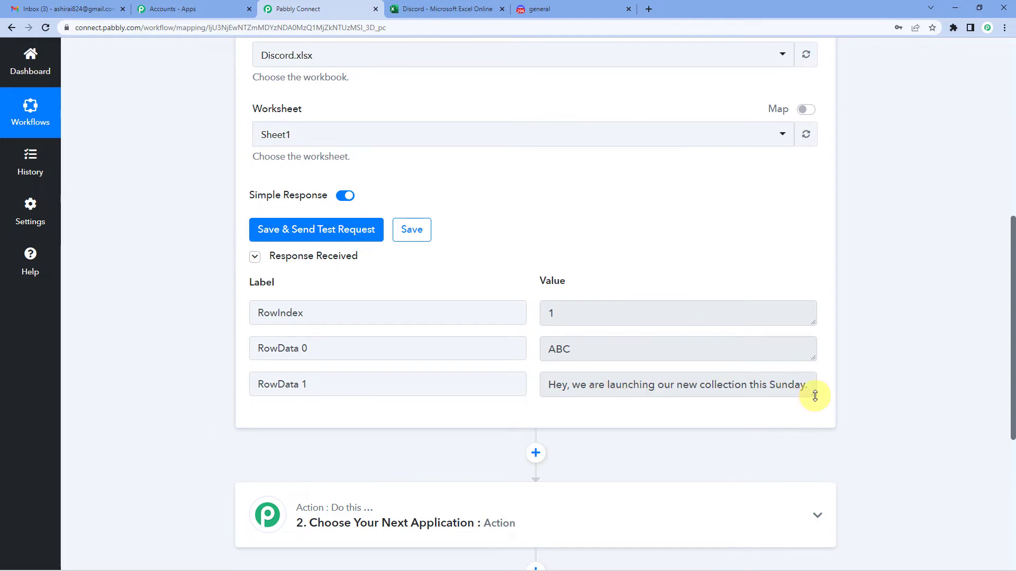
{"action": "left_click_drag", "start_coordinate": [814, 396], "coordinate": [809, 431]}
{"action": "left_click", "coordinate": [455, 9]}
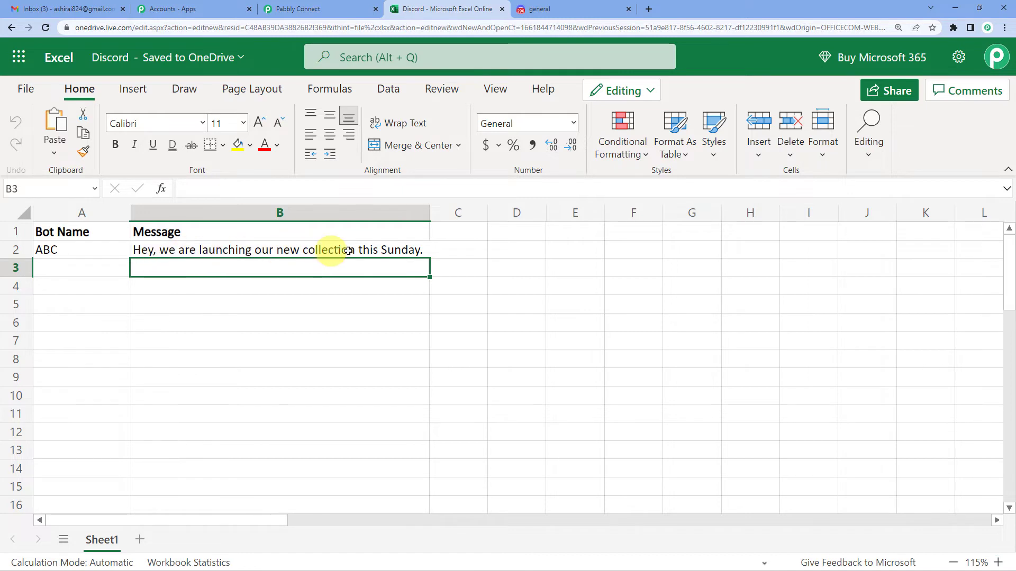
{"action": "left_click", "coordinate": [327, 8]}
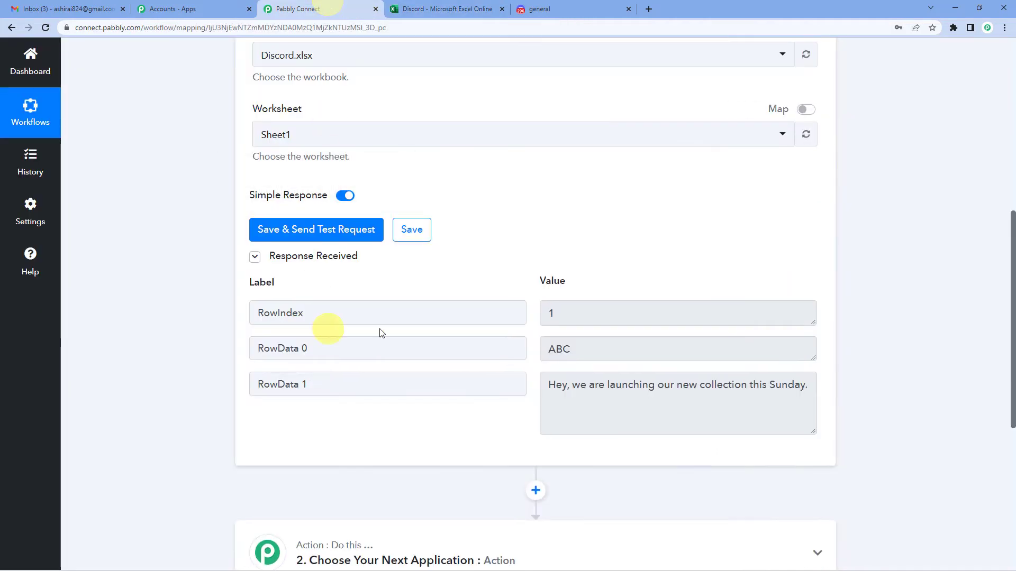
- Inspect the ABC and launch message values in the test response
{"action": "double_click", "coordinate": [566, 348]}
{"action": "scroll", "coordinate": [593, 344], "scroll_direction": "down", "scroll_amount": 1}
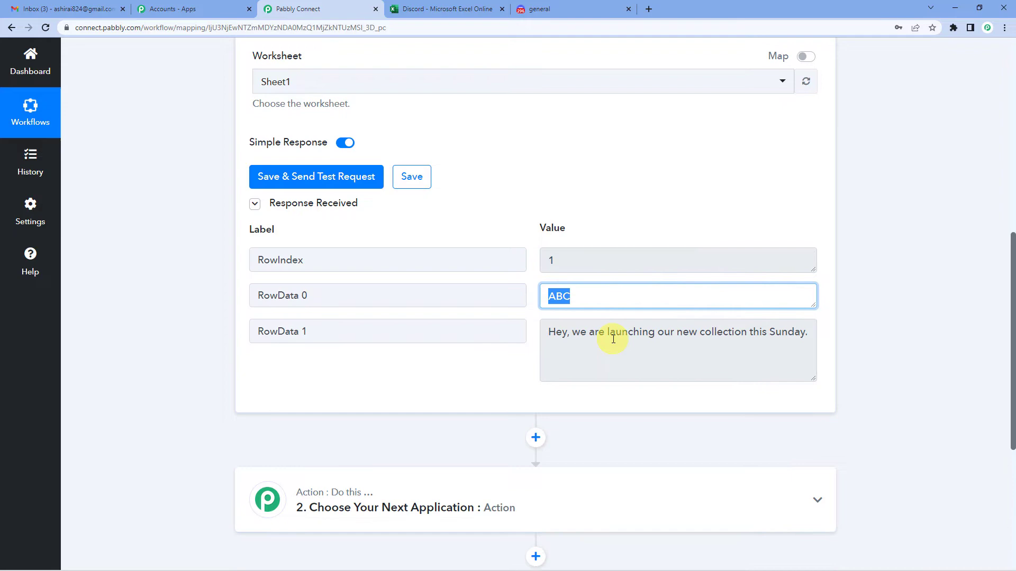
{"action": "left_click_drag", "start_coordinate": [590, 334], "coordinate": [777, 332]}
{"action": "left_click", "coordinate": [680, 347]}
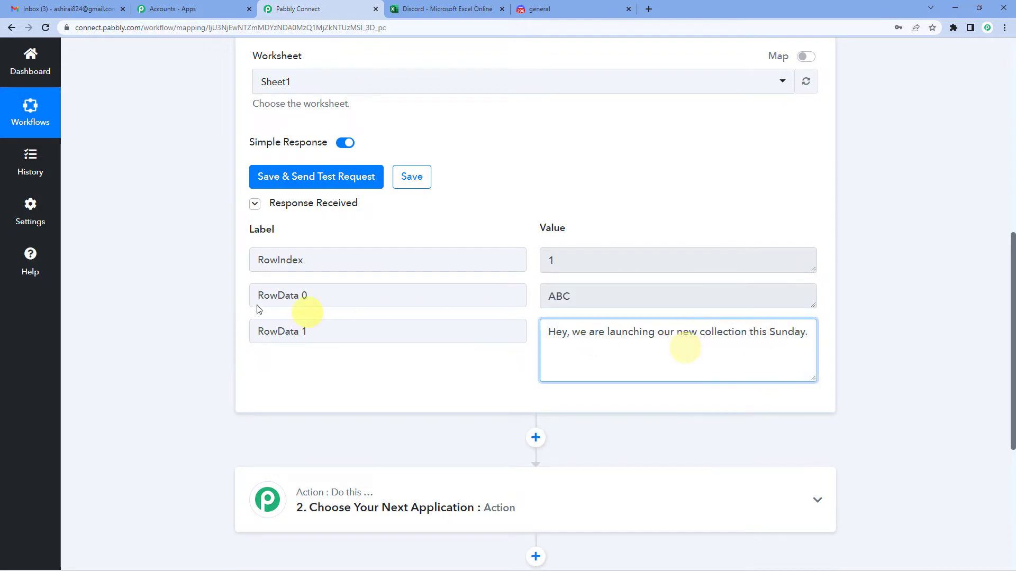
{"action": "scroll", "coordinate": [179, 295], "scroll_direction": "up", "scroll_amount": 5}
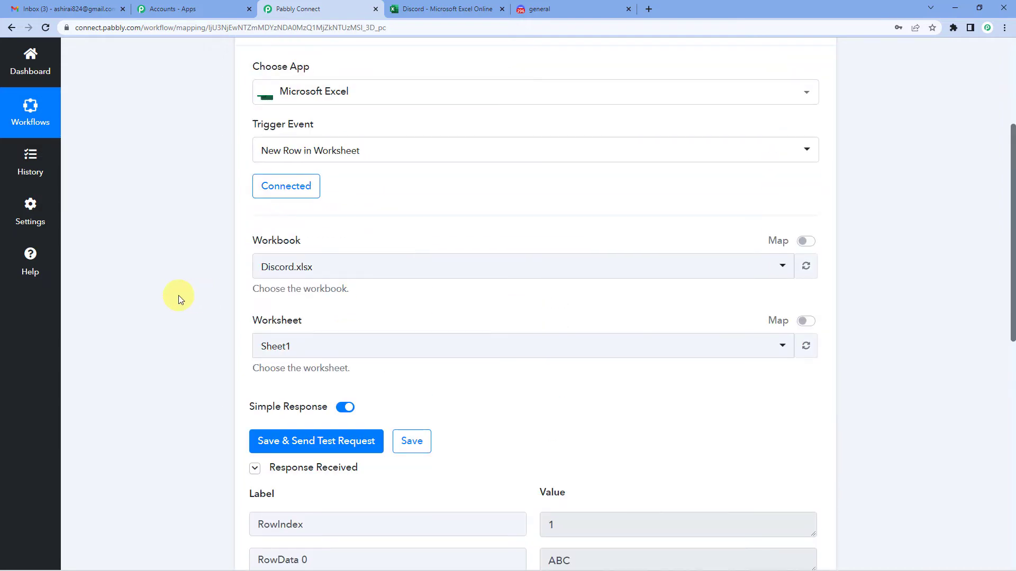
{"action": "scroll", "coordinate": [179, 296], "scroll_direction": "up", "scroll_amount": 4}
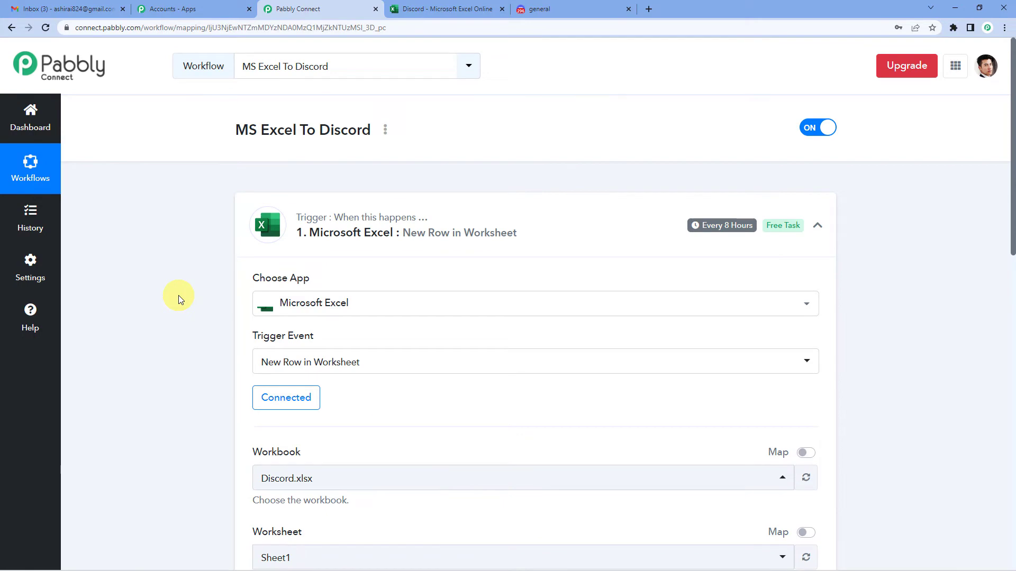
{"action": "scroll", "coordinate": [179, 295], "scroll_direction": "down", "scroll_amount": 6}
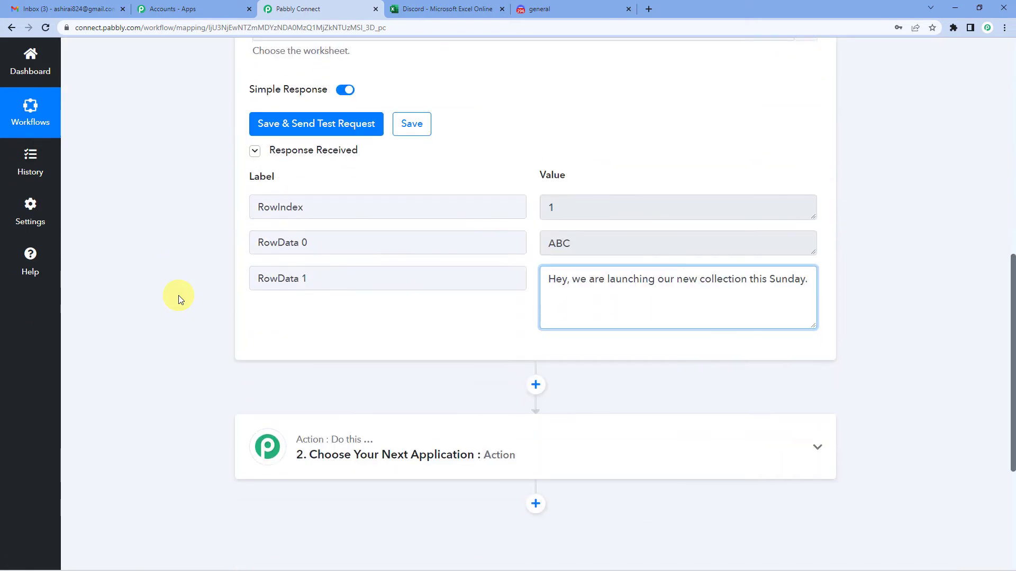
{"action": "scroll", "coordinate": [179, 295], "scroll_direction": "down", "scroll_amount": 4}
- Search 'disc' and select Discord as the action app
{"action": "left_click", "coordinate": [373, 244]}
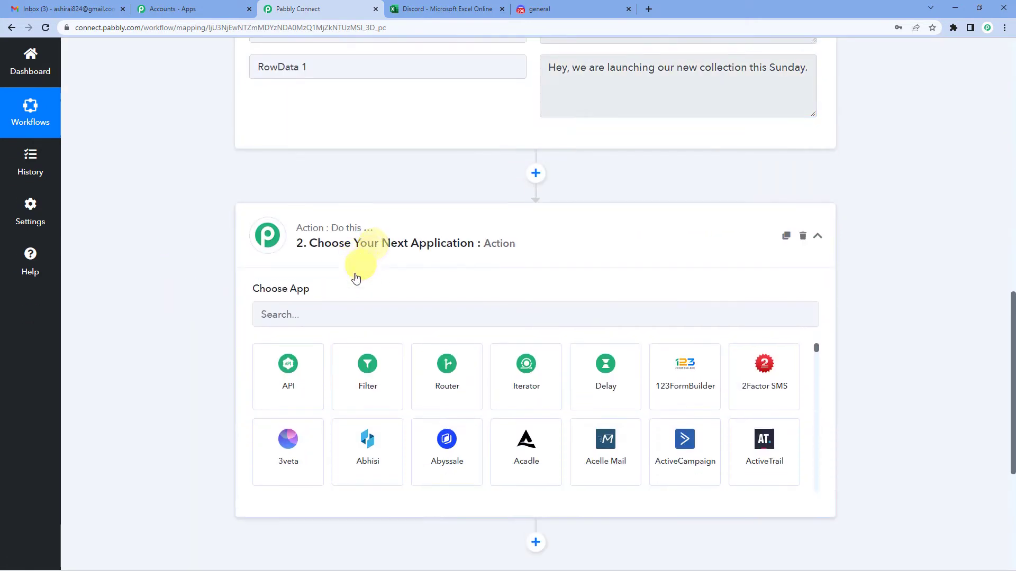
{"action": "left_click", "coordinate": [321, 314]}
{"action": "type", "text": "sc"}
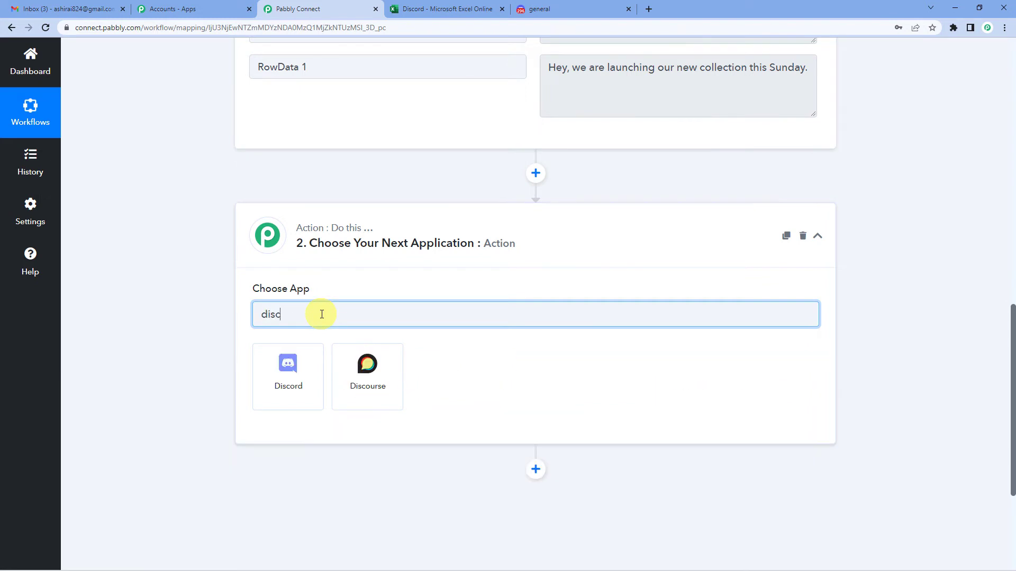
{"action": "left_click", "coordinate": [312, 362]}
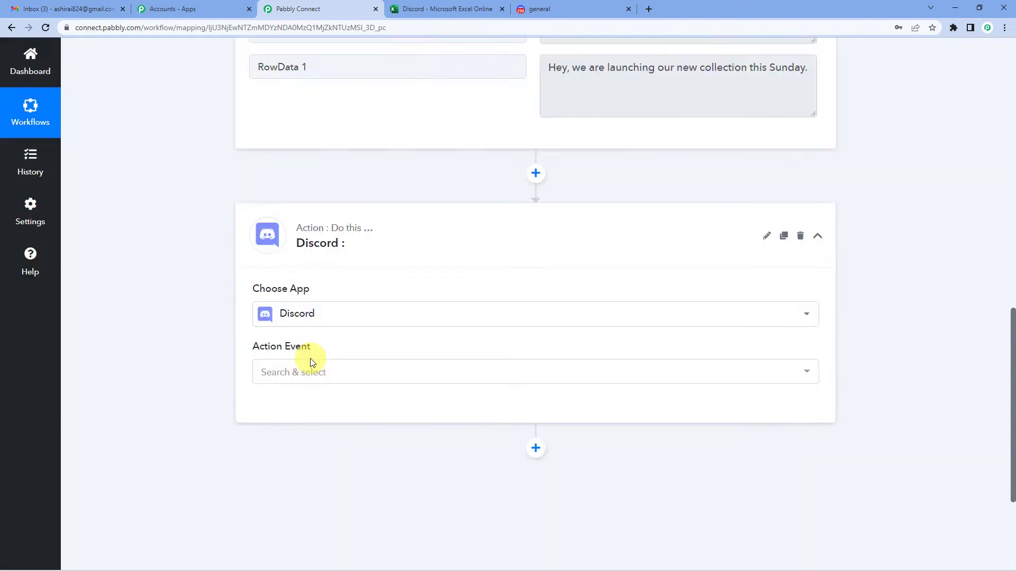
- Choose the Send Channel Message (HTML) event and connect Discord, ready for a webhook URL
{"action": "scroll", "coordinate": [310, 362], "scroll_direction": "down", "scroll_amount": 1}
{"action": "left_click", "coordinate": [307, 322]}
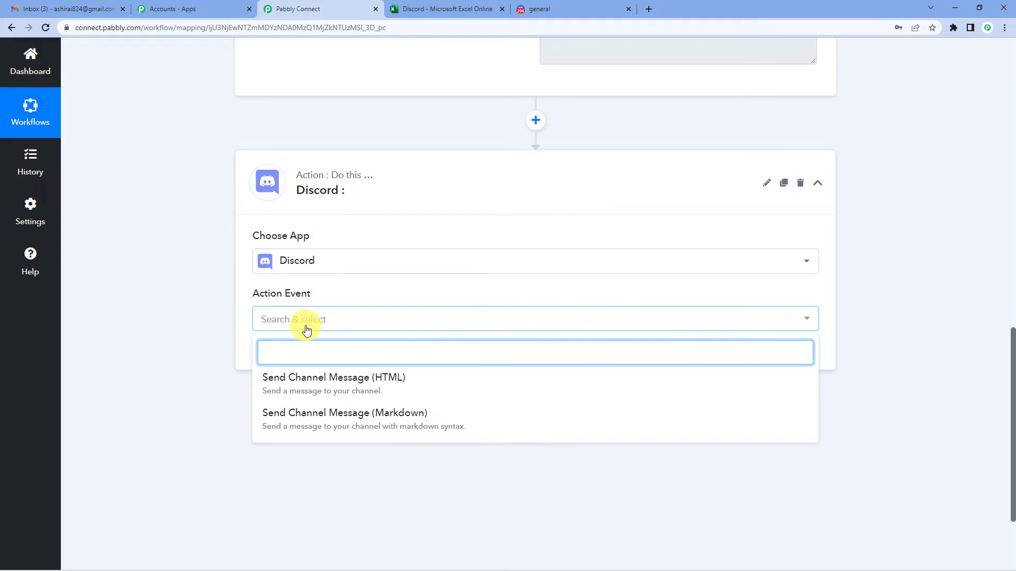
{"action": "left_click", "coordinate": [377, 394]}
{"action": "scroll", "coordinate": [365, 371], "scroll_direction": "down", "scroll_amount": 1}
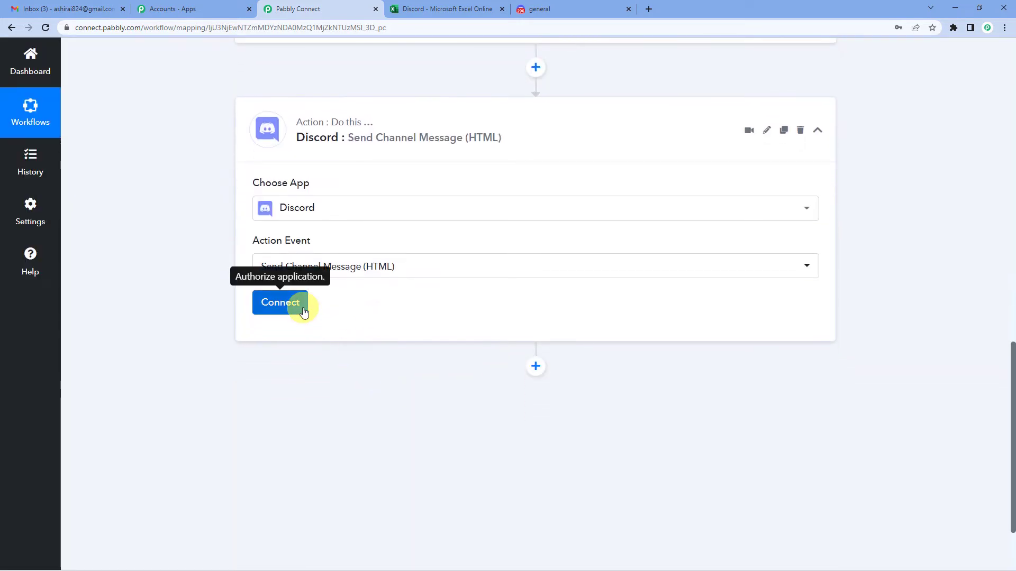
{"action": "left_click", "coordinate": [303, 312]}
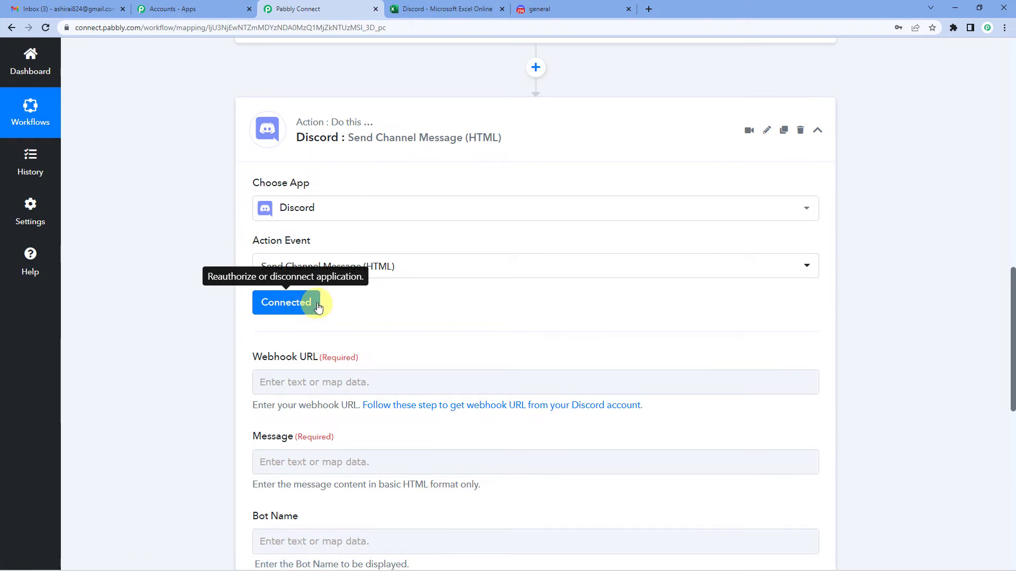
{"action": "scroll", "coordinate": [318, 308], "scroll_direction": "down", "scroll_amount": 2}
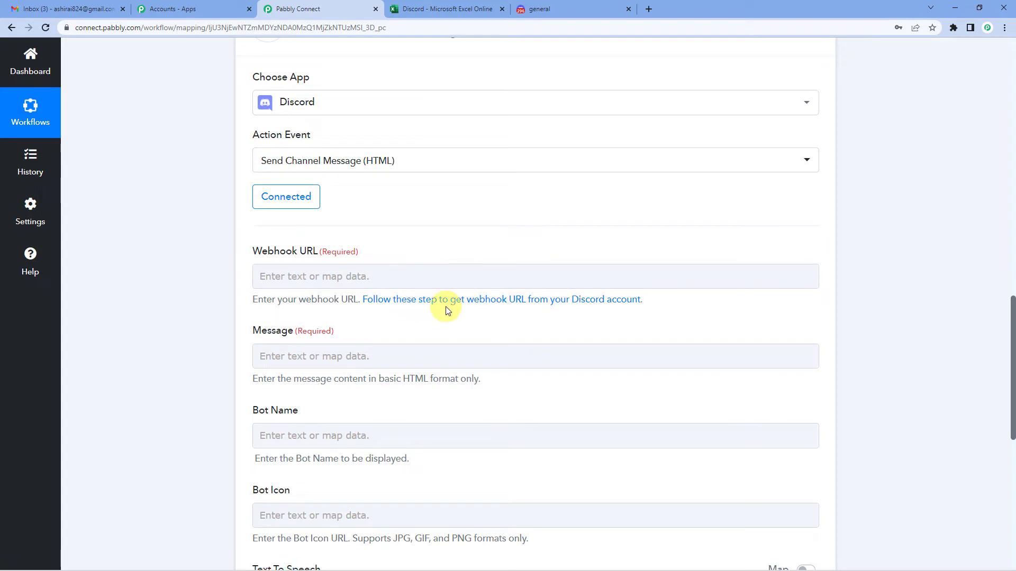
{"action": "left_click", "coordinate": [380, 270]}
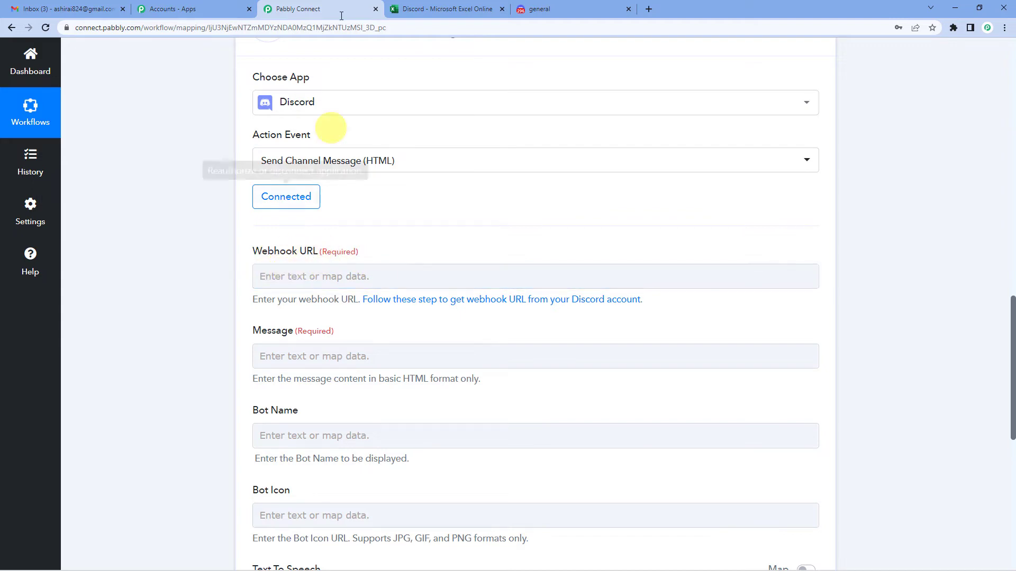
{"action": "left_click", "coordinate": [524, 7]}
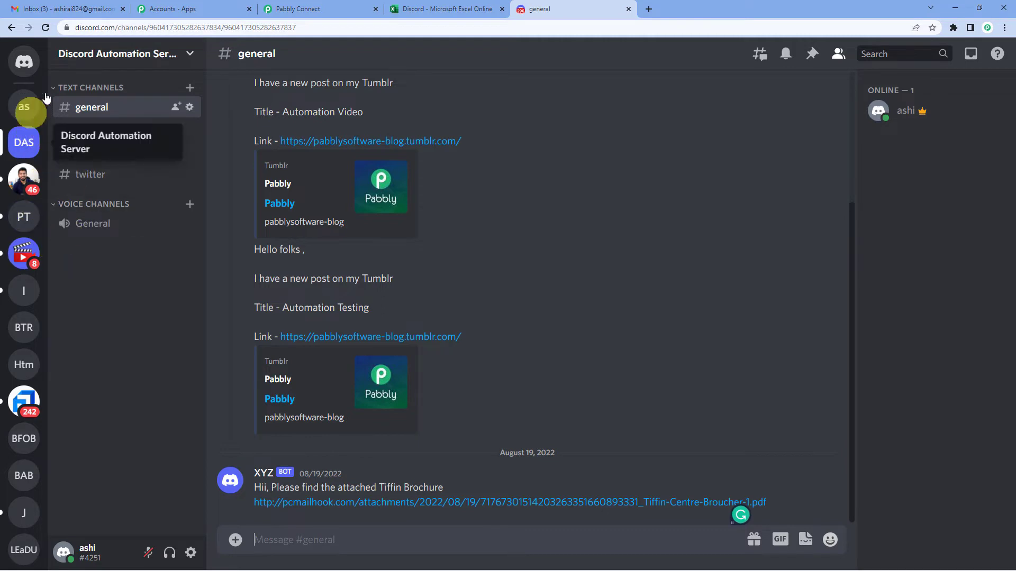
- Copy the Captain Hook webhook URL from the server's Integrations > Webhooks settings
{"action": "left_click", "coordinate": [17, 108]}
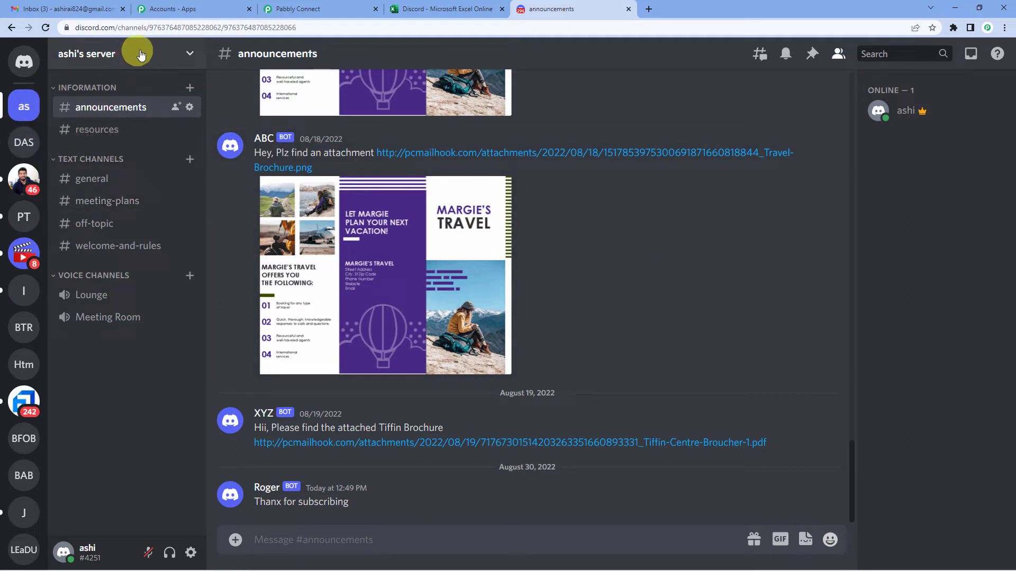
{"action": "left_click", "coordinate": [191, 57]}
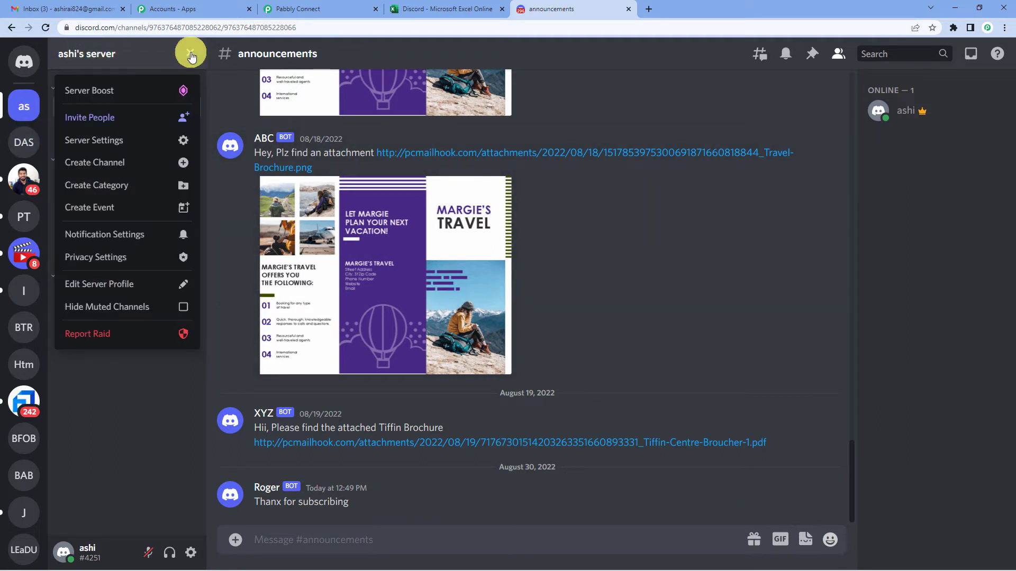
{"action": "left_click", "coordinate": [96, 141]}
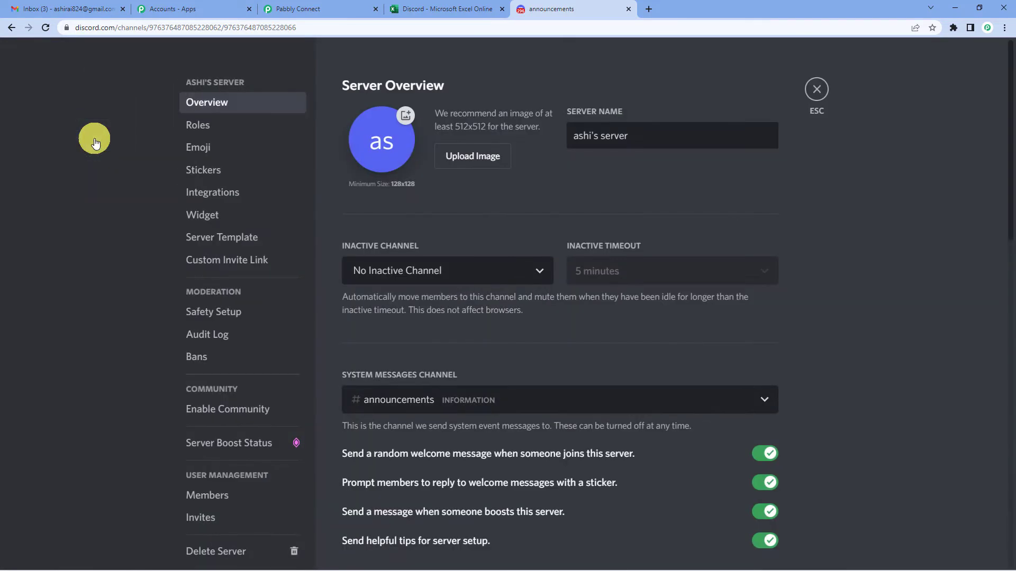
{"action": "left_click", "coordinate": [201, 199]}
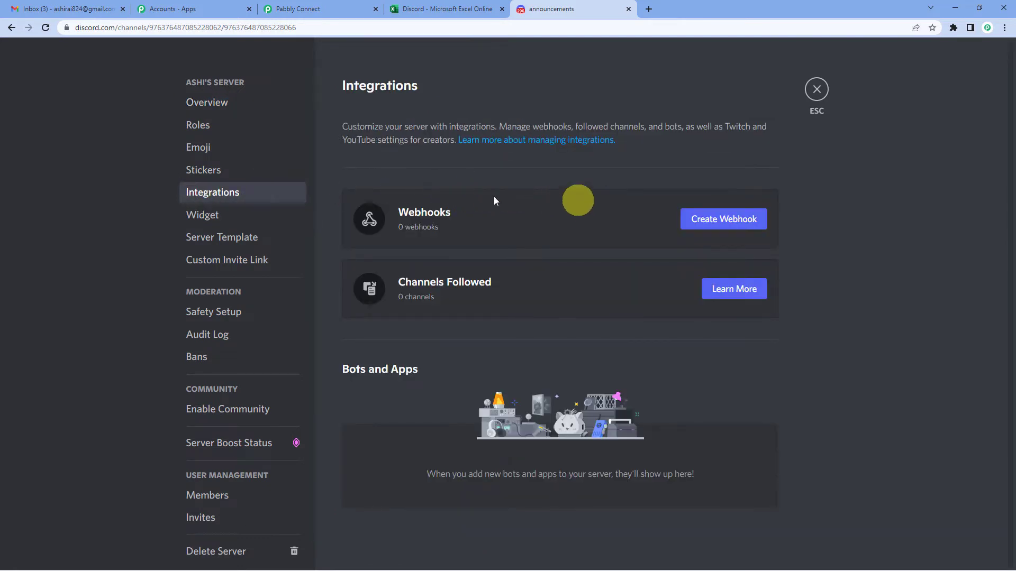
{"action": "left_click", "coordinate": [708, 222]}
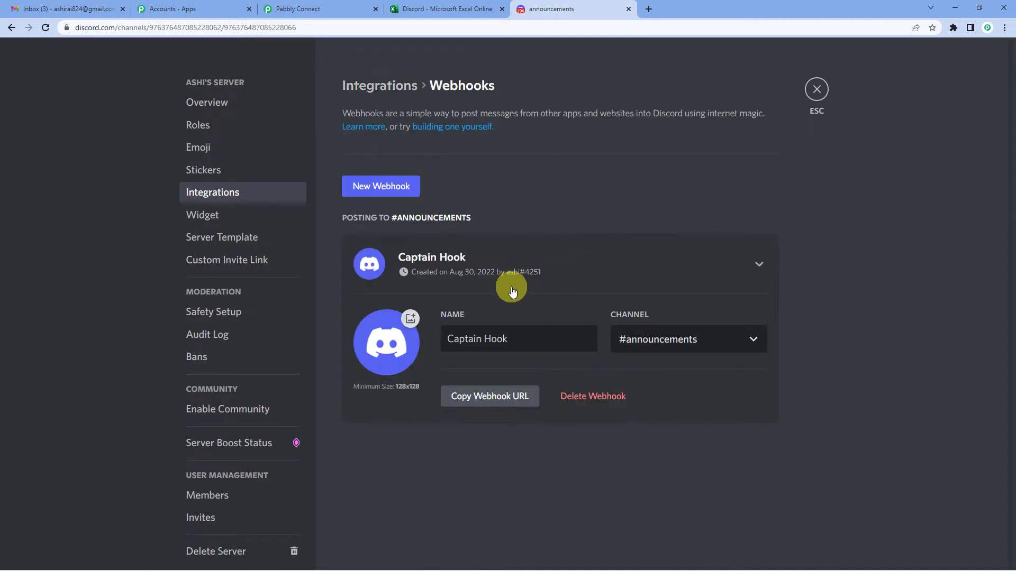
{"action": "left_click", "coordinate": [481, 405]}
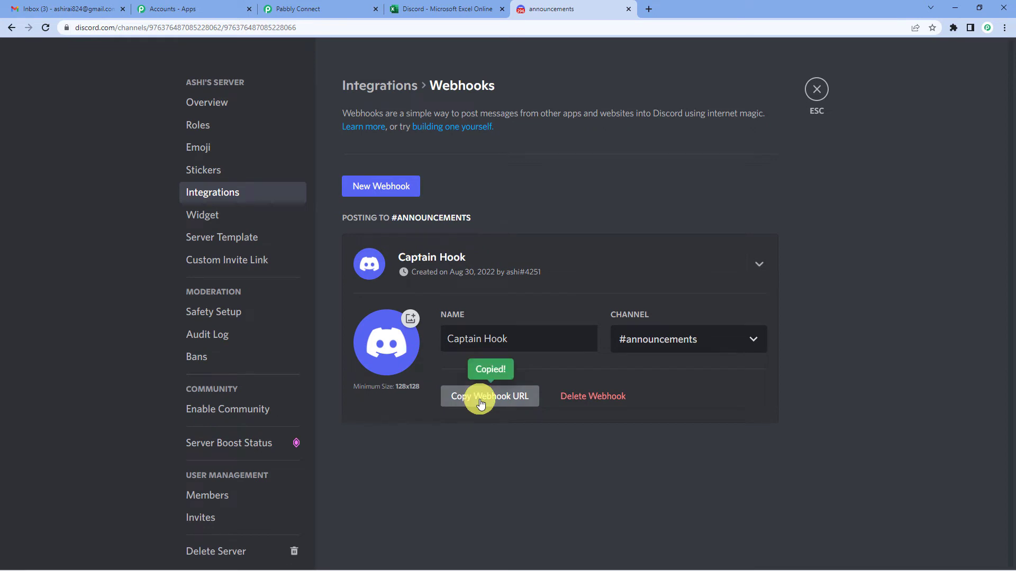
- Paste the copied Discord webhook URL into the action's Webhook URL field
{"action": "left_click", "coordinate": [292, 5]}
{"action": "left_click", "coordinate": [317, 276]}
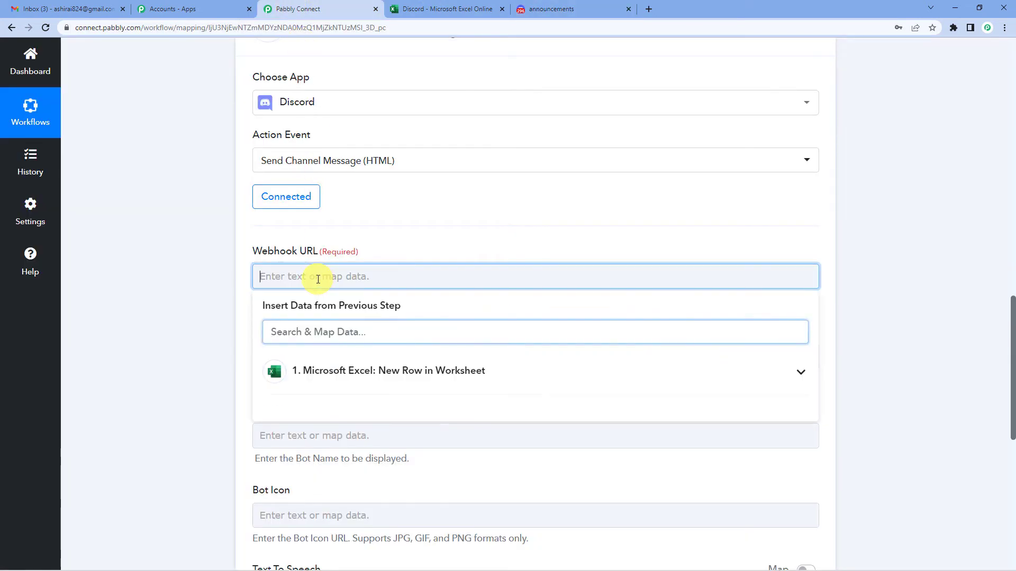
{"action": "key", "text": "ctrl+v"}
{"action": "left_click", "coordinate": [197, 292]}
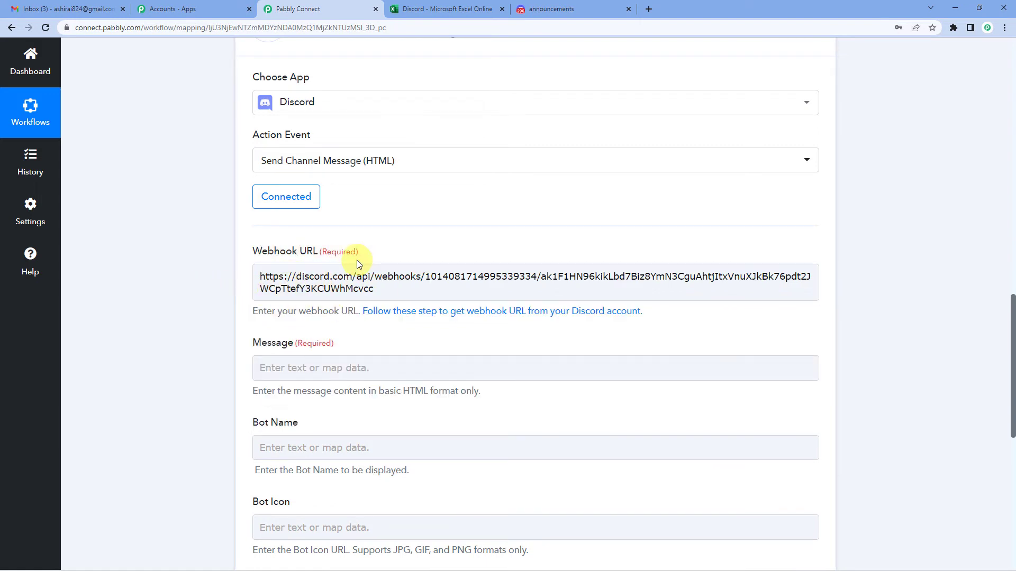
{"action": "scroll", "coordinate": [357, 260], "scroll_direction": "down", "scroll_amount": 1}
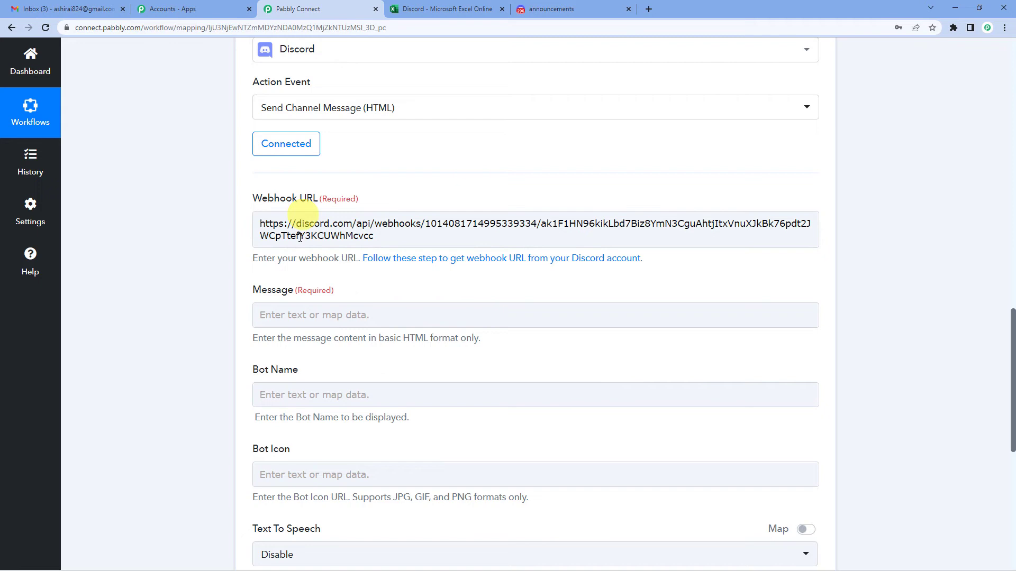
{"action": "scroll", "coordinate": [218, 267], "scroll_direction": "up", "scroll_amount": 1}
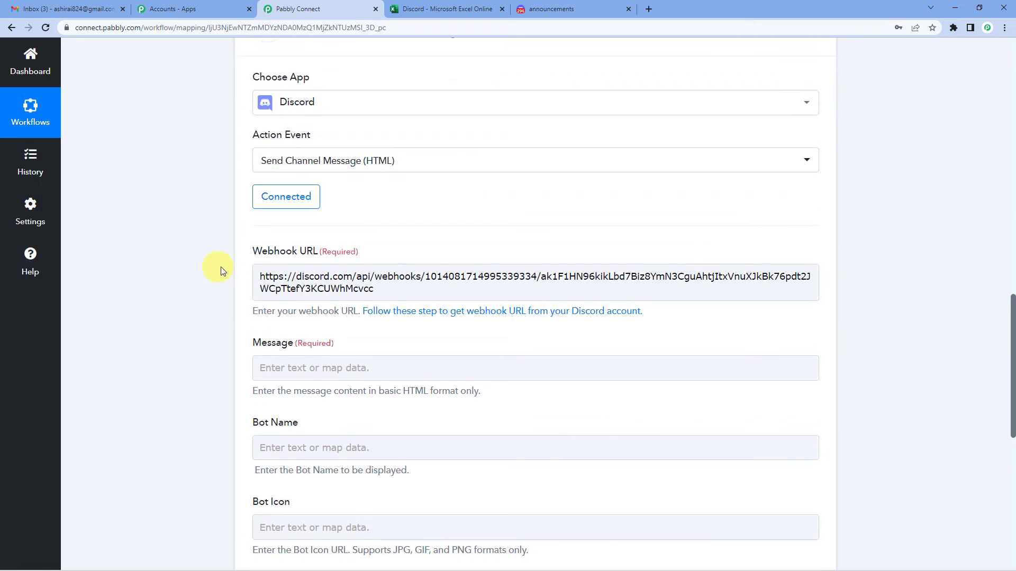
{"action": "left_click", "coordinate": [277, 291]}
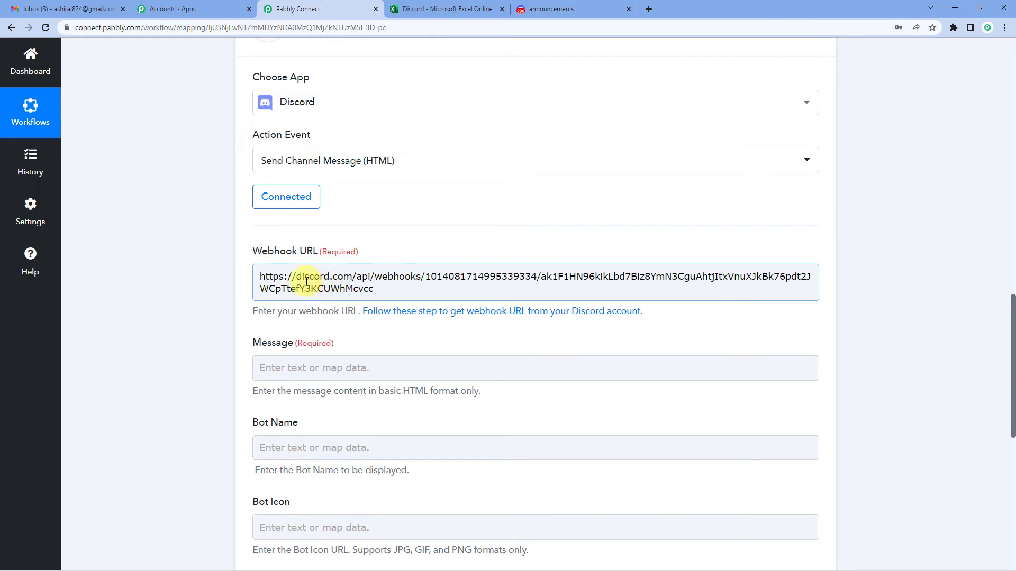
{"action": "scroll", "coordinate": [306, 282], "scroll_direction": "down", "scroll_amount": 1}
{"action": "scroll", "coordinate": [305, 277], "scroll_direction": "down", "scroll_amount": 1}
{"action": "left_click", "coordinate": [311, 264]}
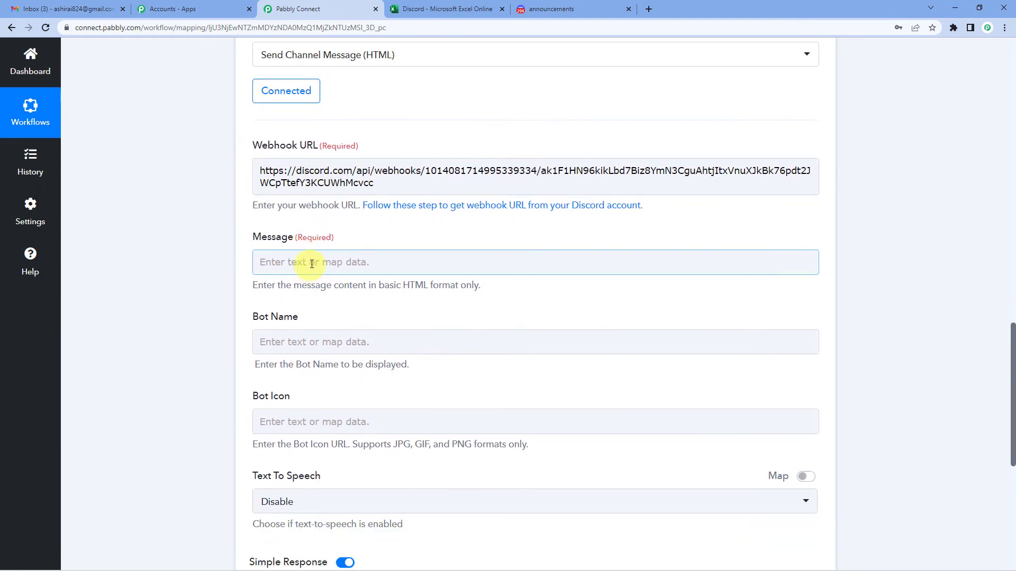
- Map the Excel RowData 1 launch message into the Message field
{"action": "left_click", "coordinate": [312, 263]}
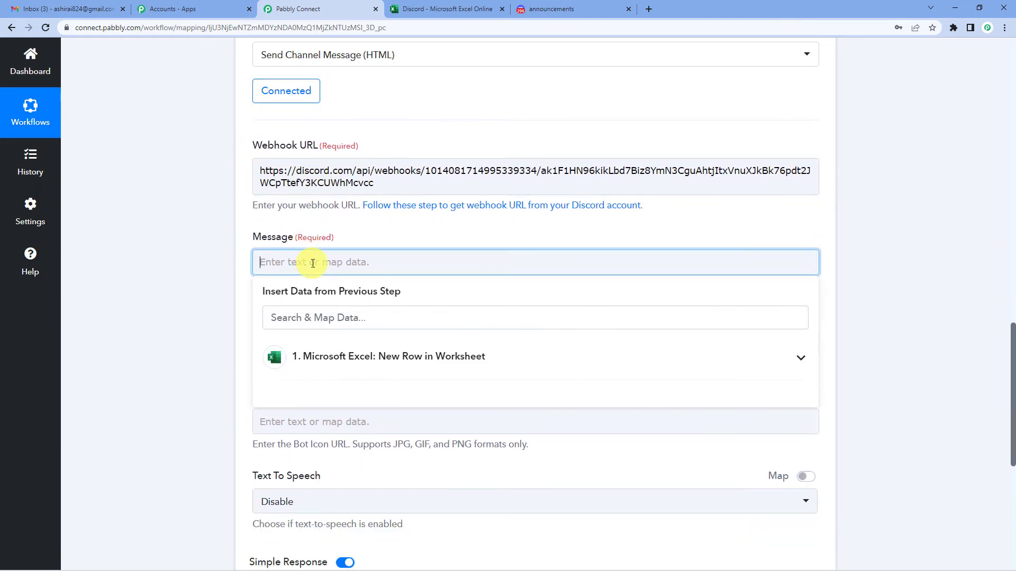
{"action": "left_click", "coordinate": [335, 363]}
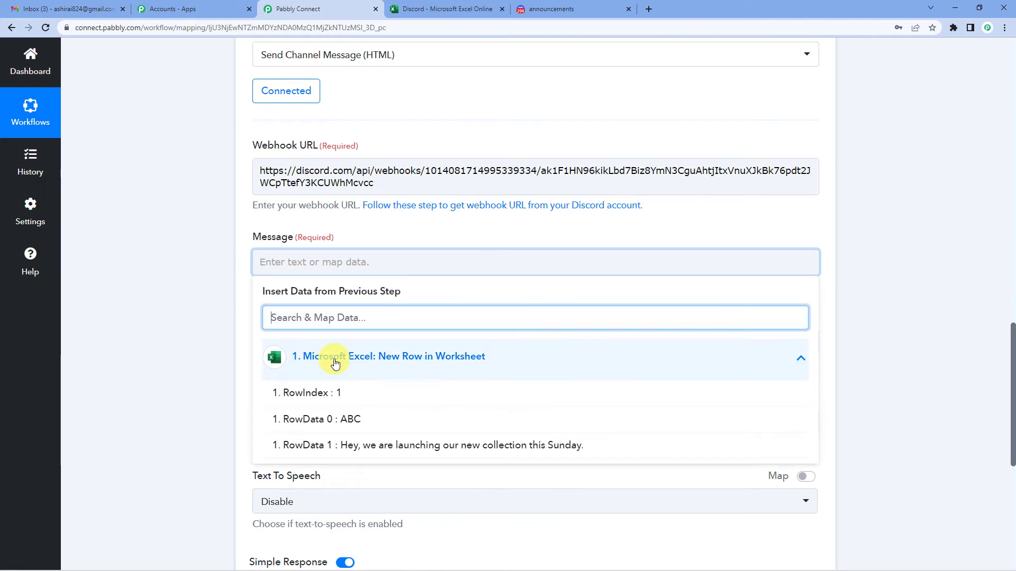
{"action": "scroll", "coordinate": [335, 360], "scroll_direction": "down", "scroll_amount": 1}
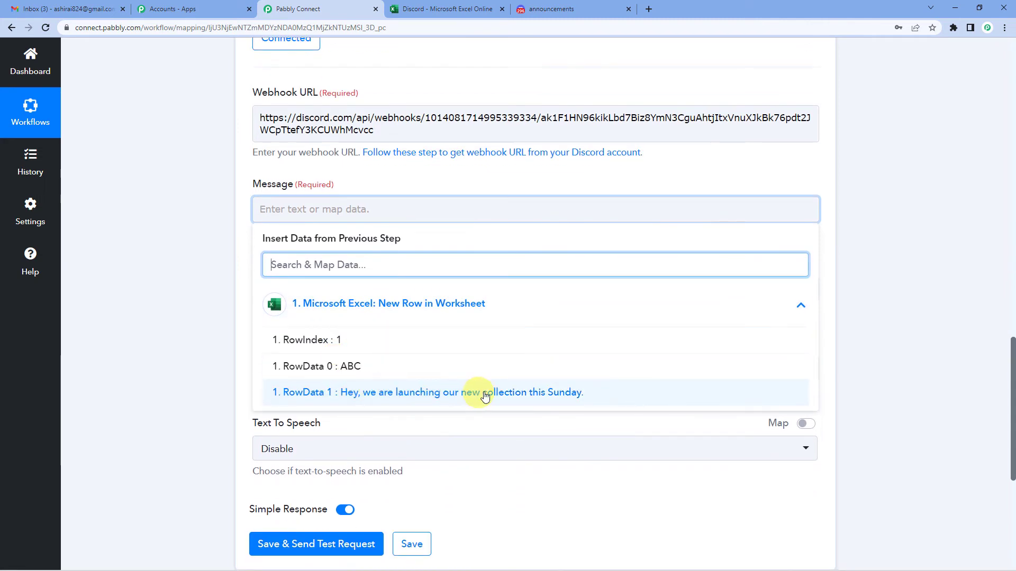
{"action": "left_click", "coordinate": [488, 397]}
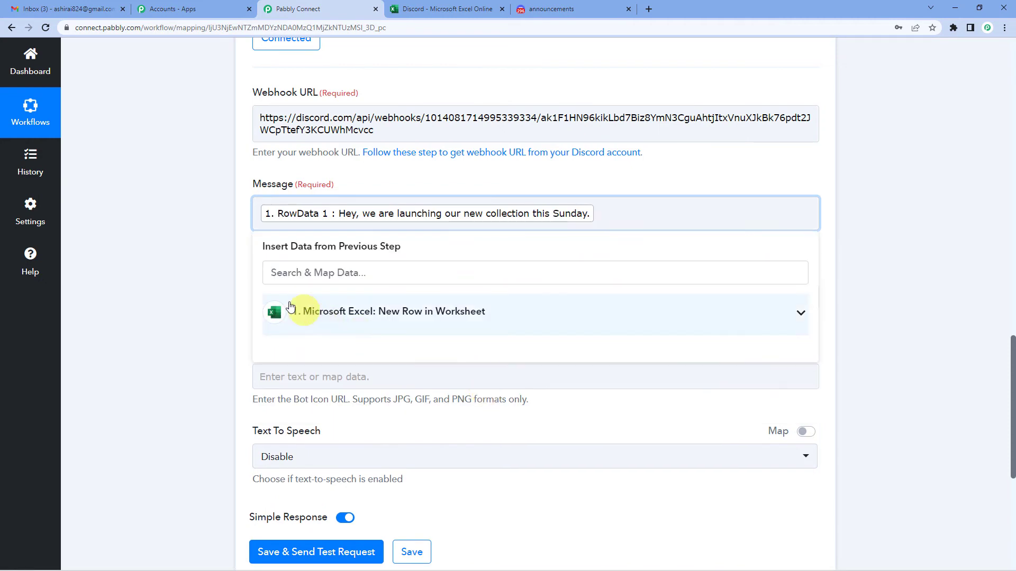
{"action": "left_click", "coordinate": [242, 279]}
{"action": "scroll", "coordinate": [294, 317], "scroll_direction": "down", "scroll_amount": 1}
- Map the Excel RowData 0 value ABC into the Bot Name field
{"action": "left_click", "coordinate": [323, 248]}
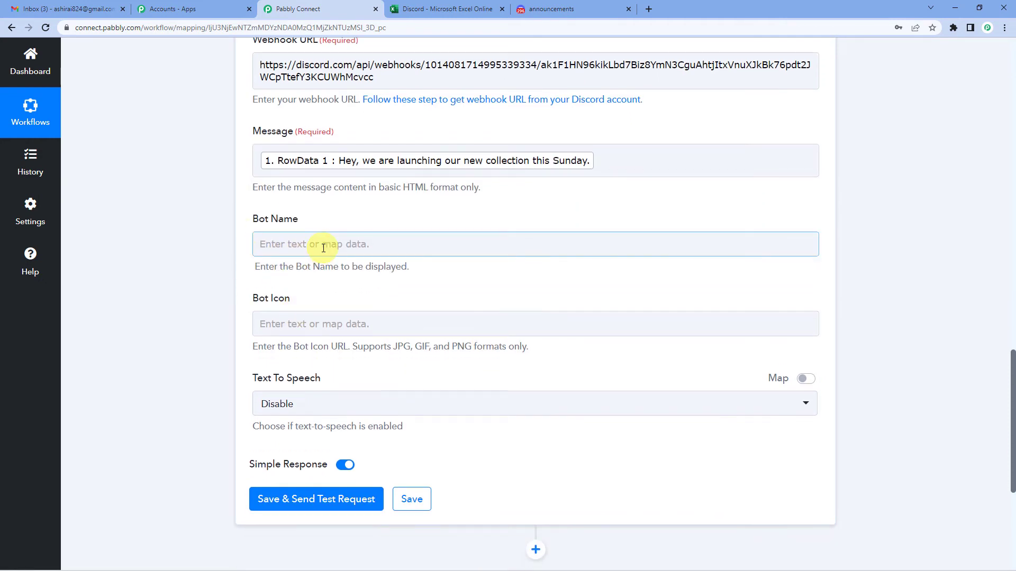
{"action": "left_click", "coordinate": [324, 249]}
{"action": "left_click", "coordinate": [326, 338]}
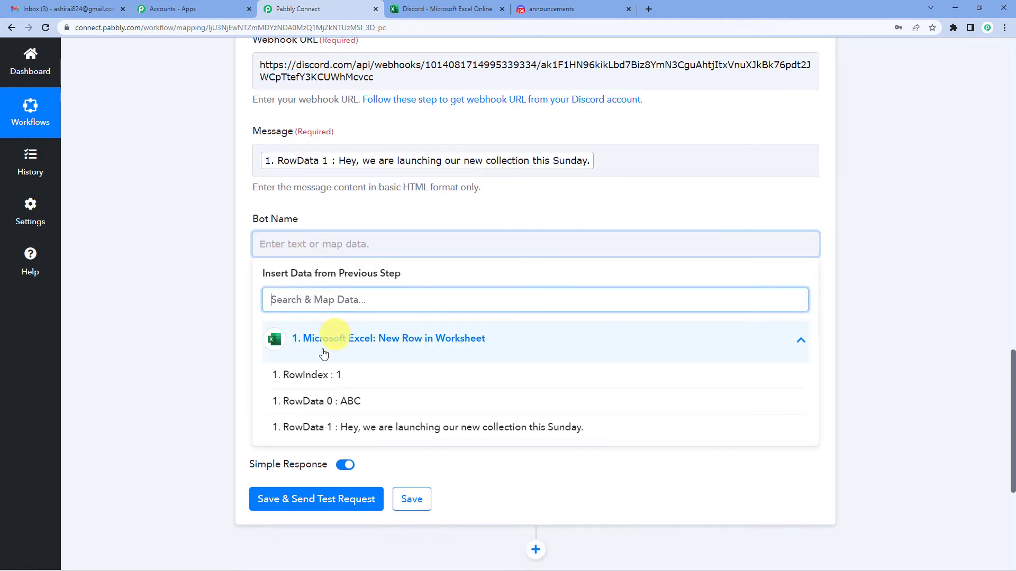
{"action": "left_click", "coordinate": [352, 402]}
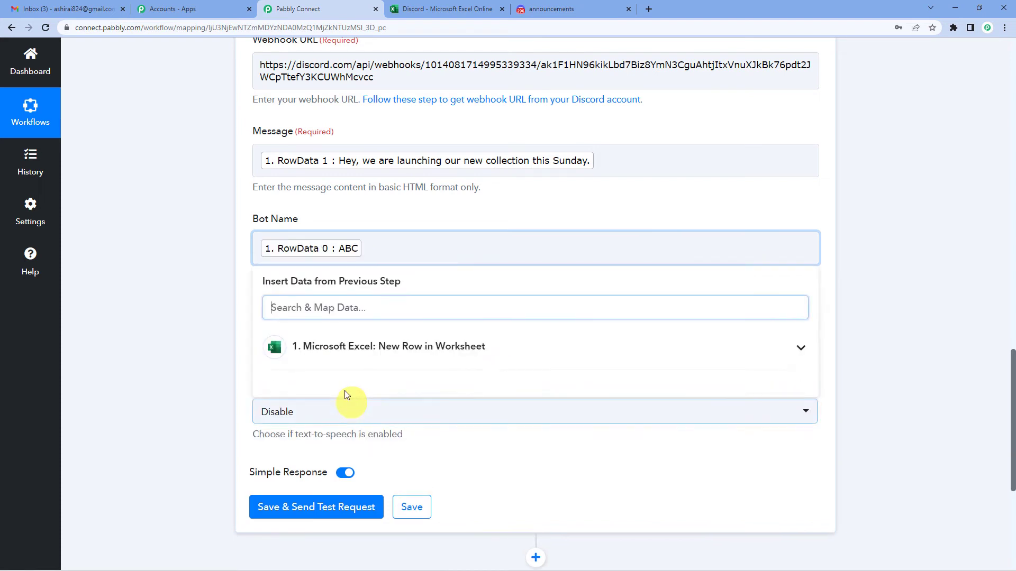
{"action": "left_click", "coordinate": [243, 255]}
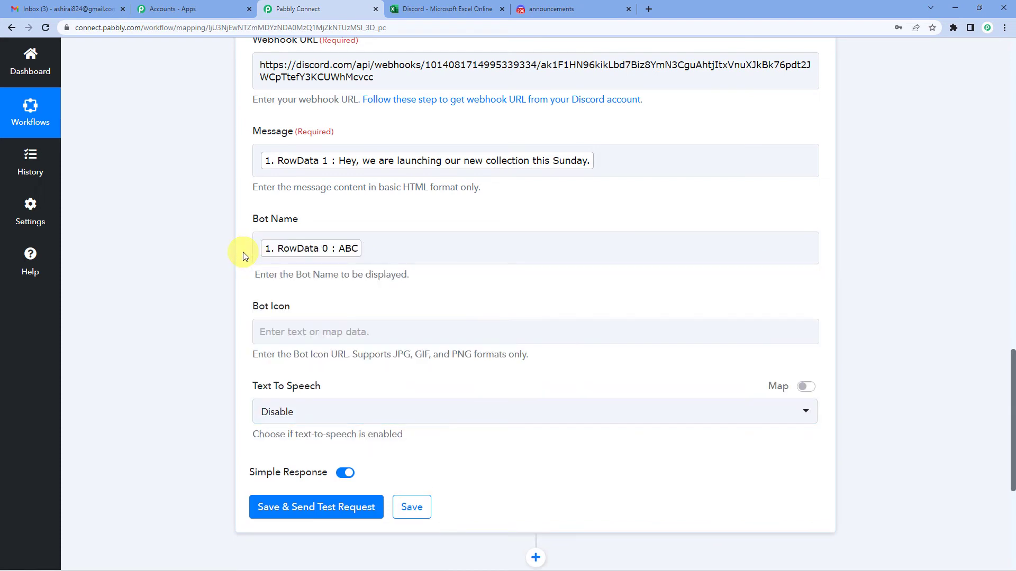
{"action": "scroll", "coordinate": [322, 346], "scroll_direction": "up", "scroll_amount": 1}
{"action": "left_click", "coordinate": [295, 393]}
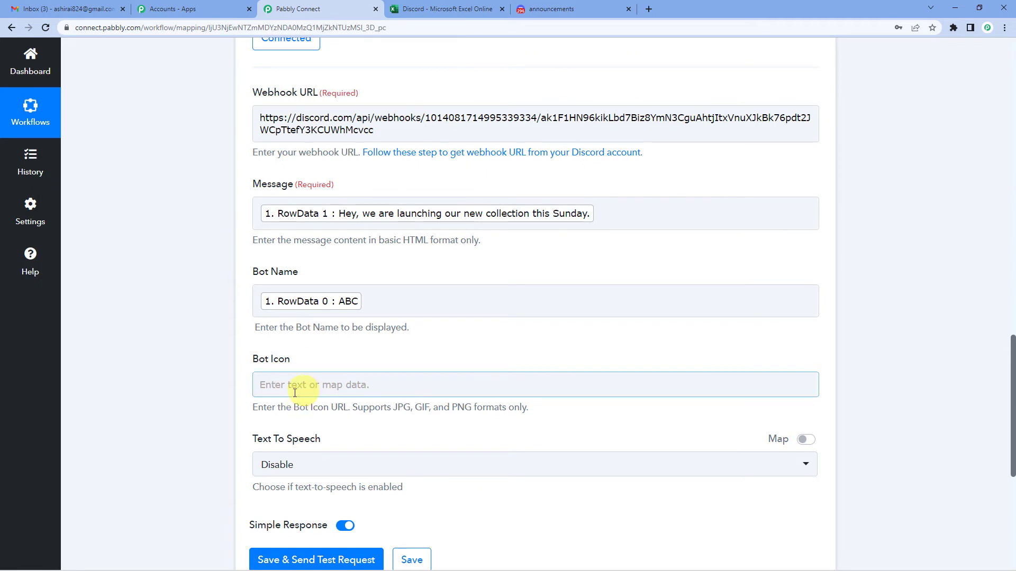
{"action": "scroll", "coordinate": [249, 347], "scroll_direction": "up", "scroll_amount": 1}
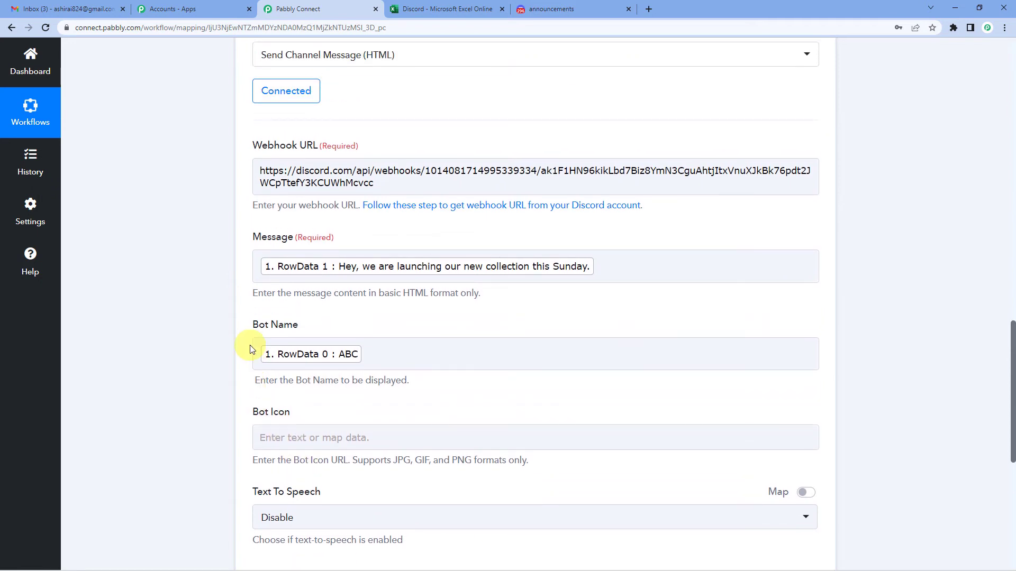
{"action": "scroll", "coordinate": [250, 349], "scroll_direction": "down", "scroll_amount": 2}
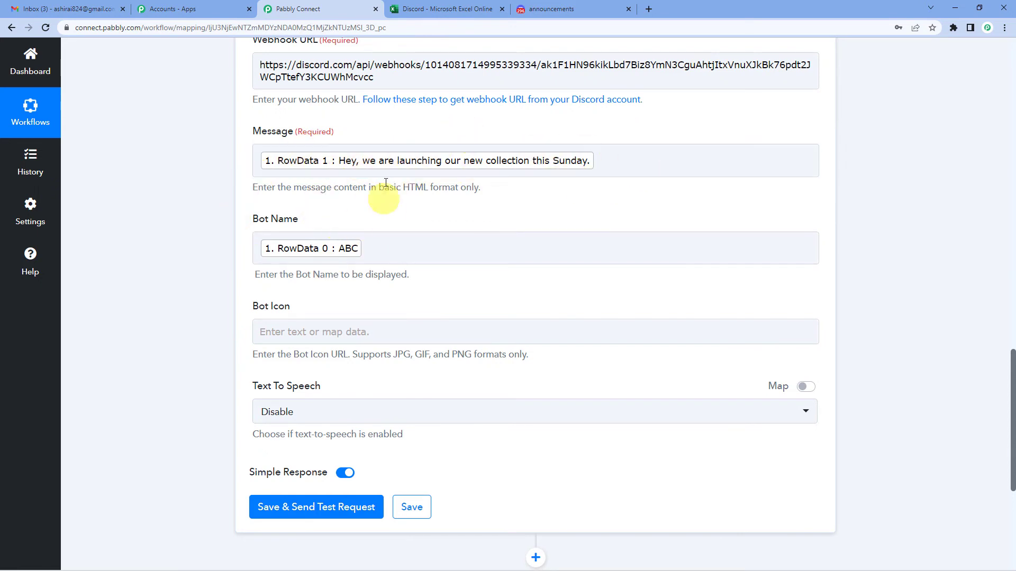
{"action": "left_click", "coordinate": [608, 161]}
{"action": "left_click", "coordinate": [381, 258]}
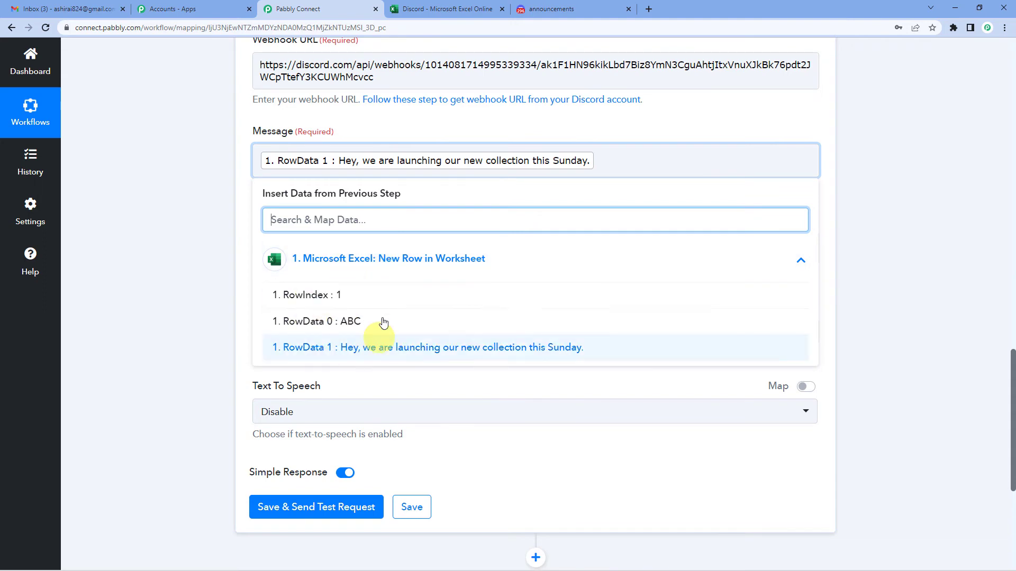
{"action": "left_click", "coordinate": [232, 325]}
{"action": "scroll", "coordinate": [232, 324], "scroll_direction": "up", "scroll_amount": 6}
{"action": "scroll", "coordinate": [233, 325], "scroll_direction": "up", "scroll_amount": 5}
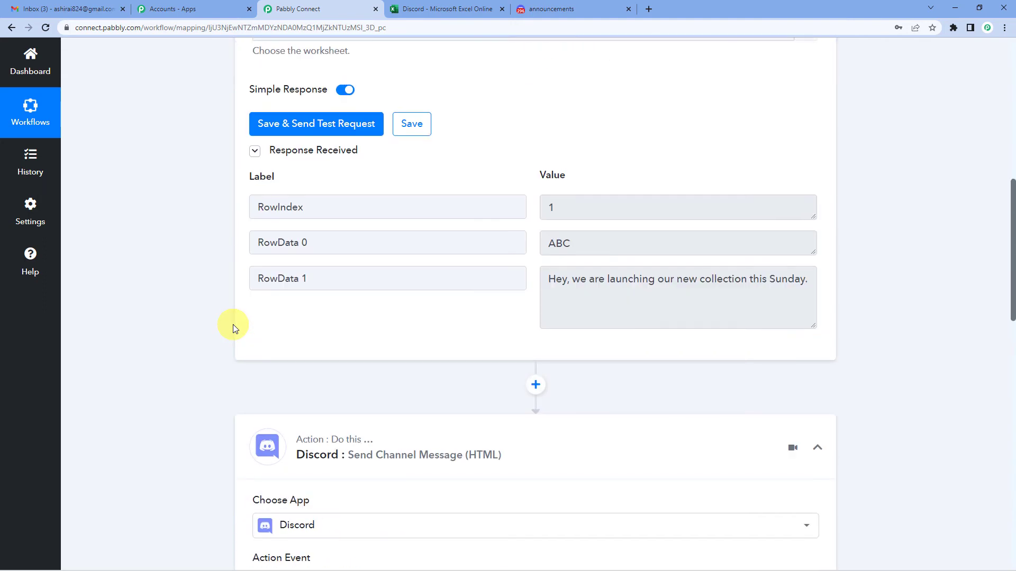
{"action": "scroll", "coordinate": [233, 324], "scroll_direction": "up", "scroll_amount": 3}
{"action": "scroll", "coordinate": [233, 325], "scroll_direction": "up", "scroll_amount": 5}
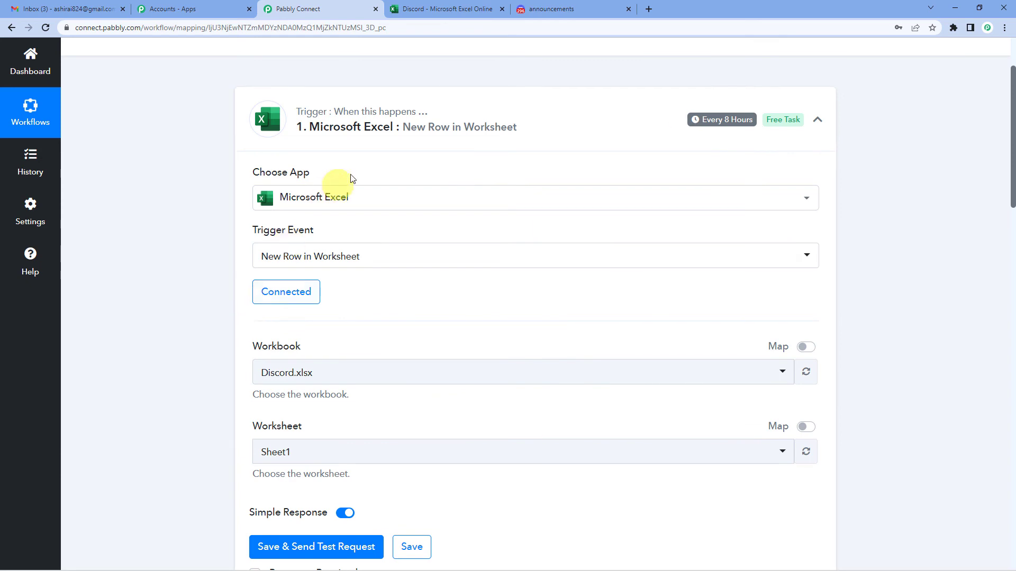
{"action": "scroll", "coordinate": [205, 253], "scroll_direction": "down", "scroll_amount": 5}
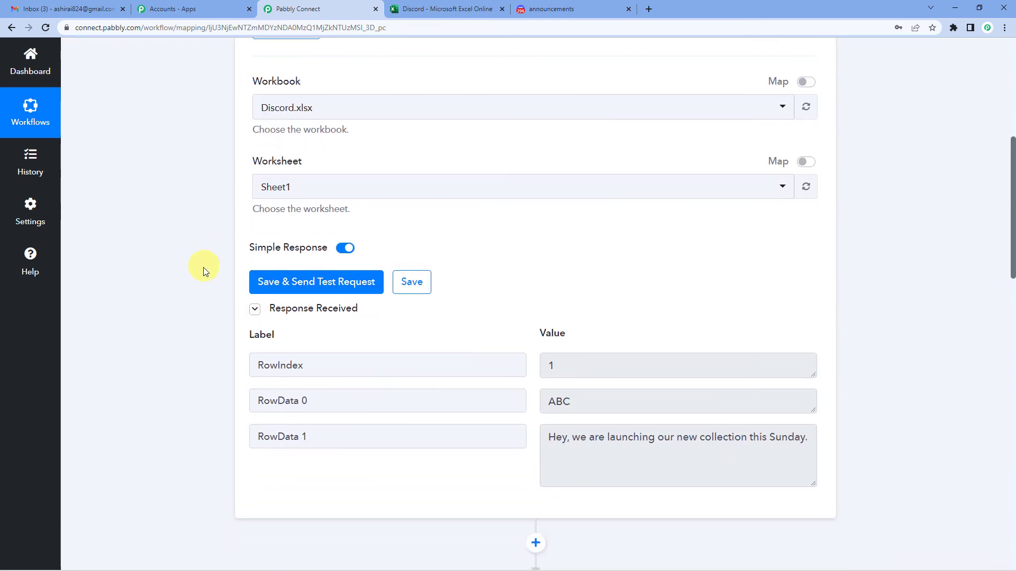
{"action": "scroll", "coordinate": [203, 268], "scroll_direction": "down", "scroll_amount": 4}
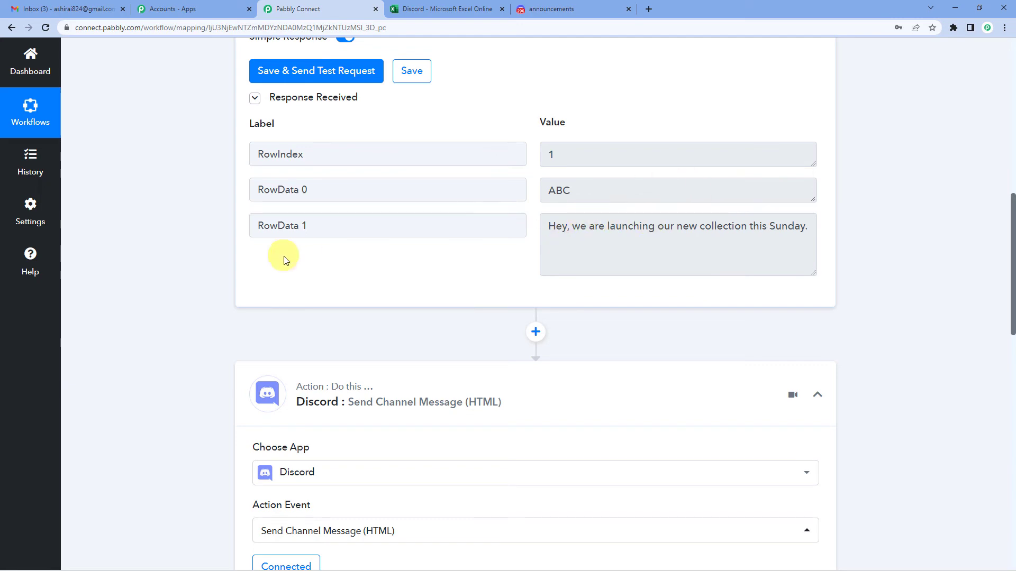
{"action": "scroll", "coordinate": [141, 290], "scroll_direction": "down", "scroll_amount": 3}
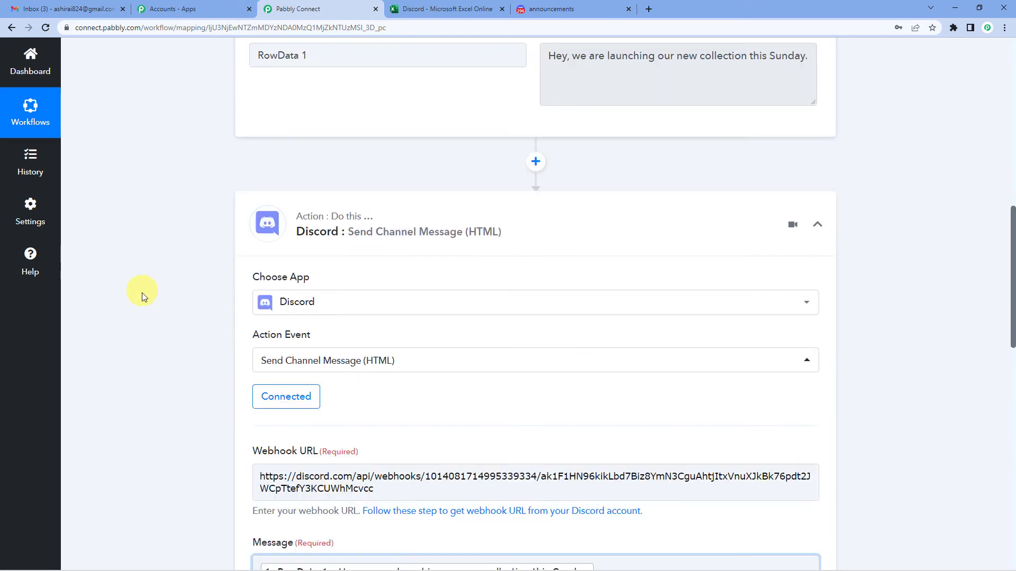
{"action": "scroll", "coordinate": [229, 379], "scroll_direction": "down", "scroll_amount": 6}
{"action": "left_click", "coordinate": [613, 264]}
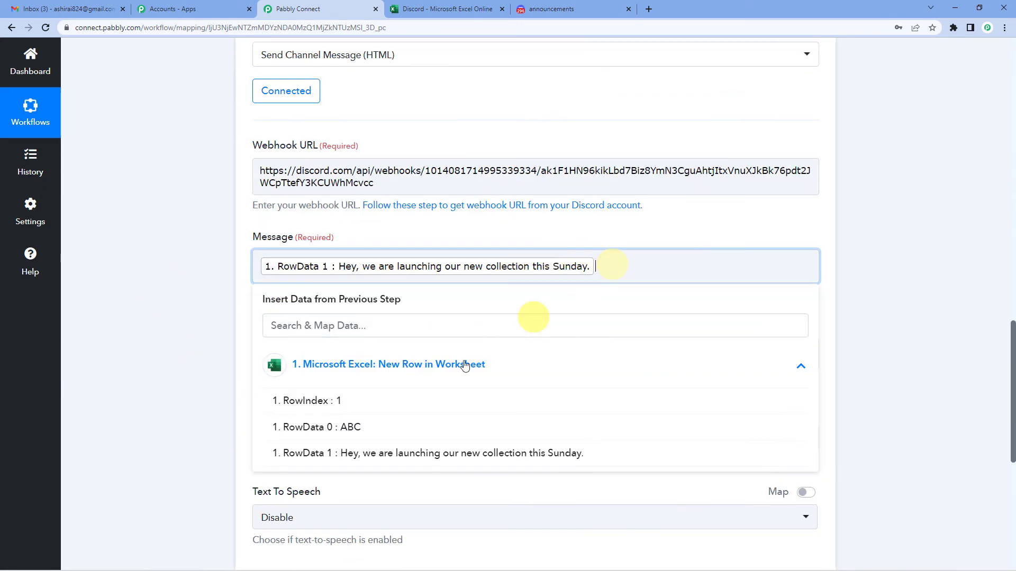
{"action": "left_click", "coordinate": [417, 378]}
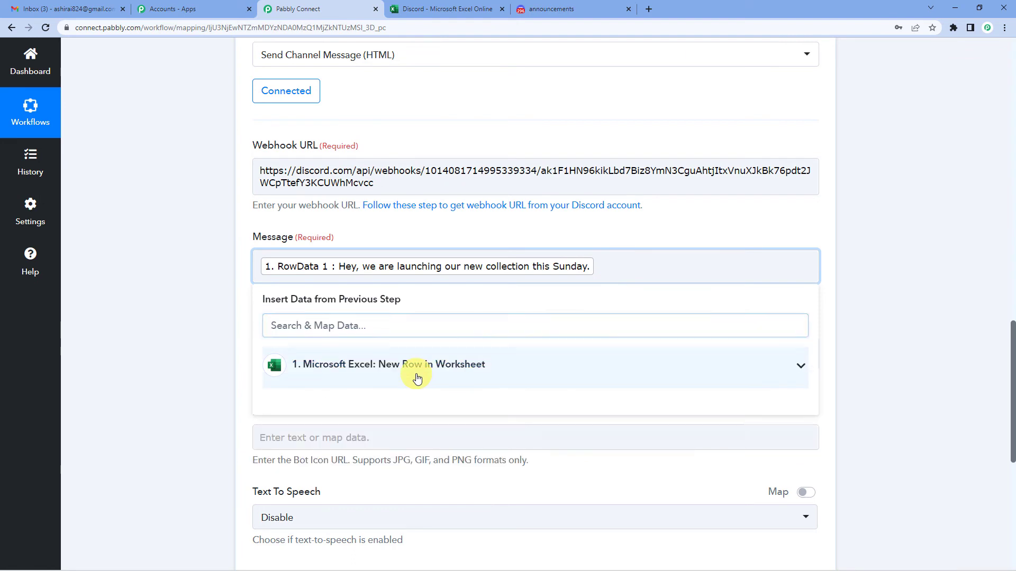
{"action": "left_click", "coordinate": [416, 374]}
{"action": "left_click", "coordinate": [465, 367]}
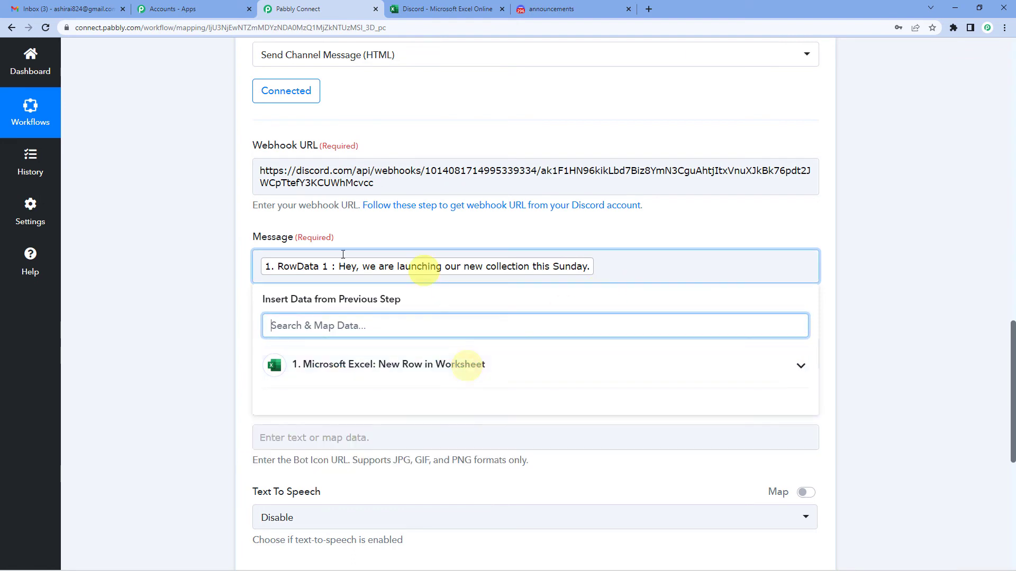
{"action": "left_click", "coordinate": [222, 325]}
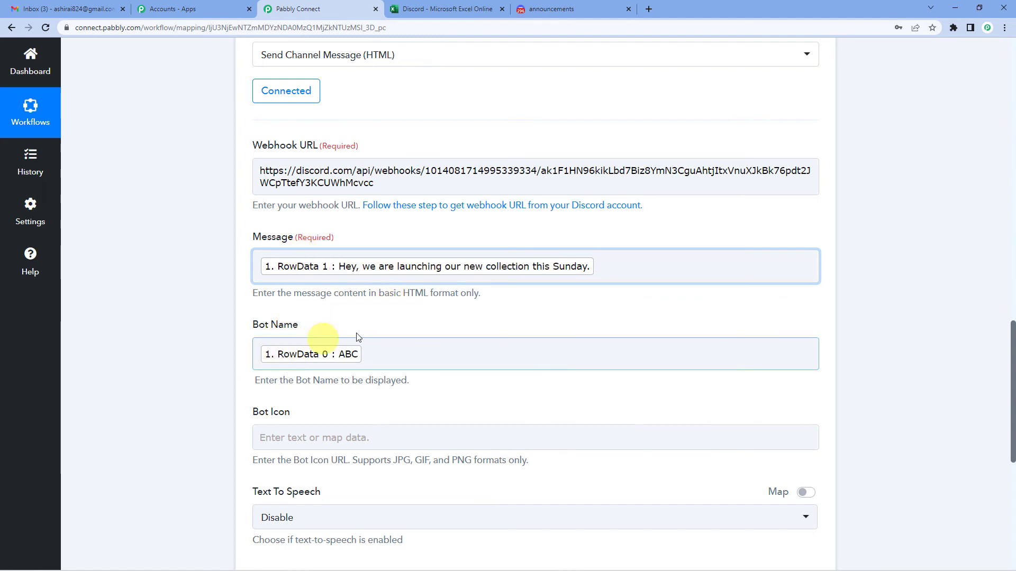
{"action": "scroll", "coordinate": [368, 325], "scroll_direction": "down", "scroll_amount": 2}
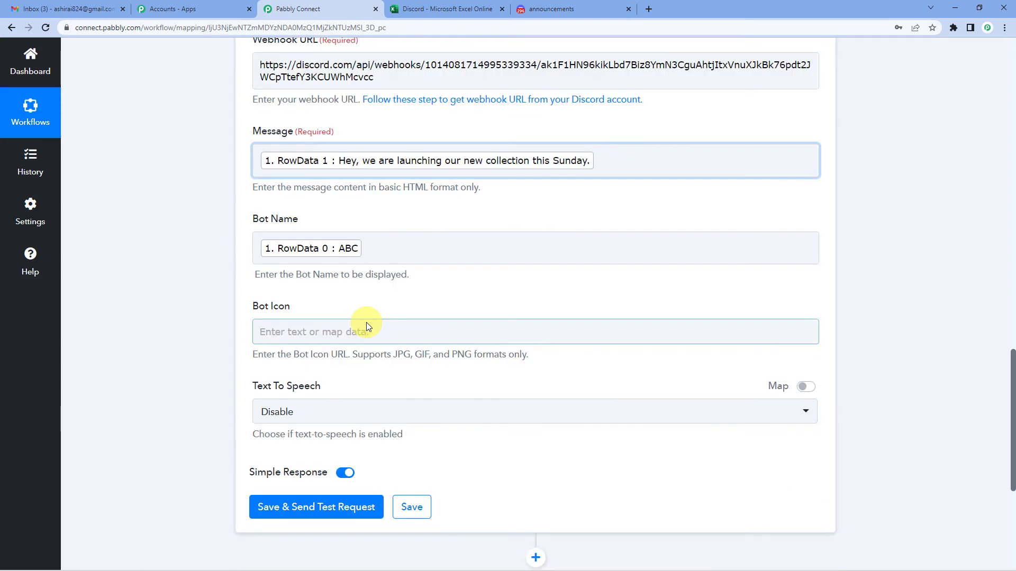
{"action": "left_click", "coordinate": [445, 10]}
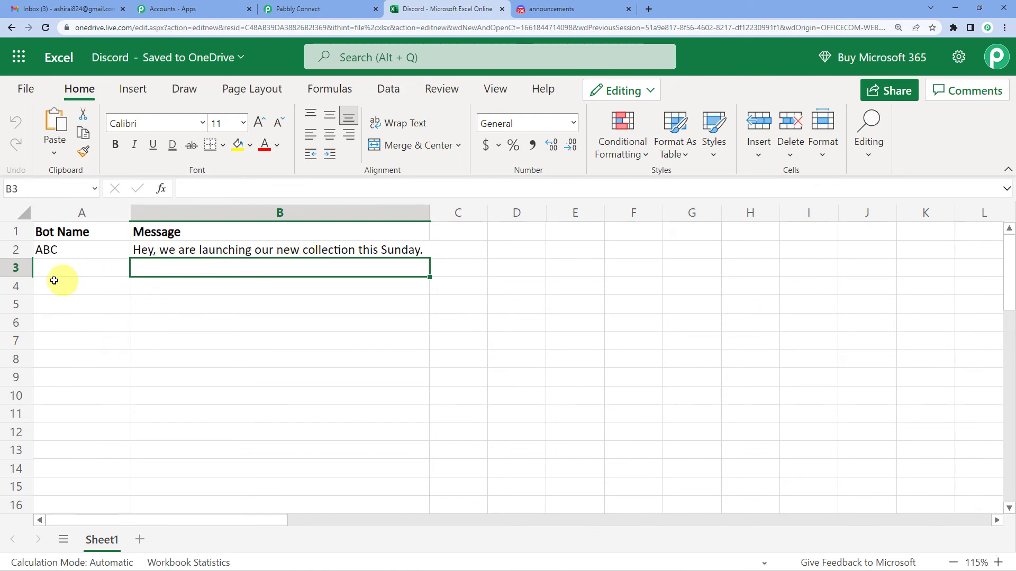
- Save the Discord action and send a test request, receiving HTTP status 204
{"action": "left_click", "coordinate": [338, 9]}
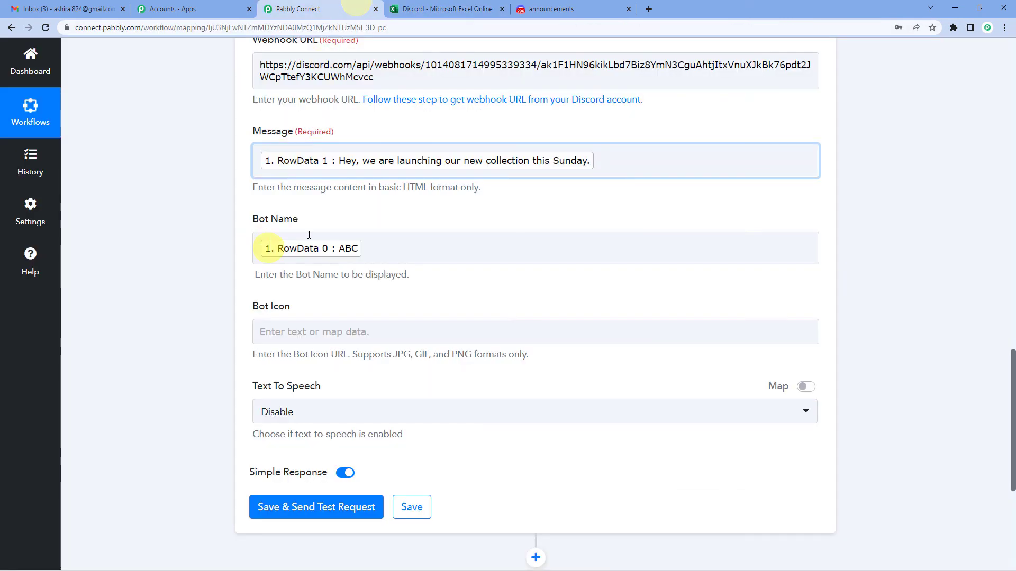
{"action": "scroll", "coordinate": [175, 265], "scroll_direction": "up", "scroll_amount": 2}
{"action": "scroll", "coordinate": [299, 246], "scroll_direction": "up", "scroll_amount": 2}
{"action": "scroll", "coordinate": [318, 264], "scroll_direction": "down", "scroll_amount": 2}
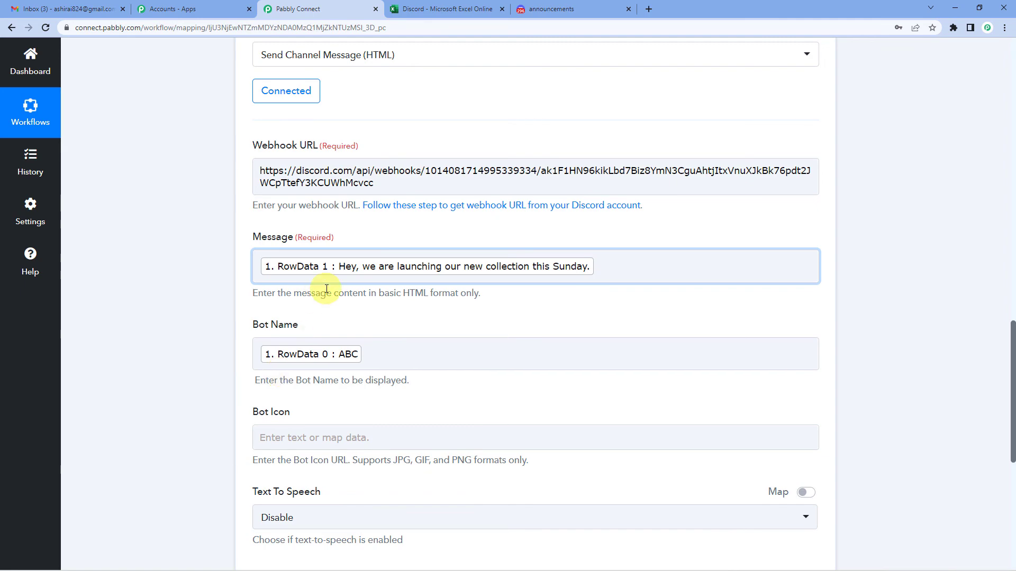
{"action": "scroll", "coordinate": [232, 331], "scroll_direction": "down", "scroll_amount": 5}
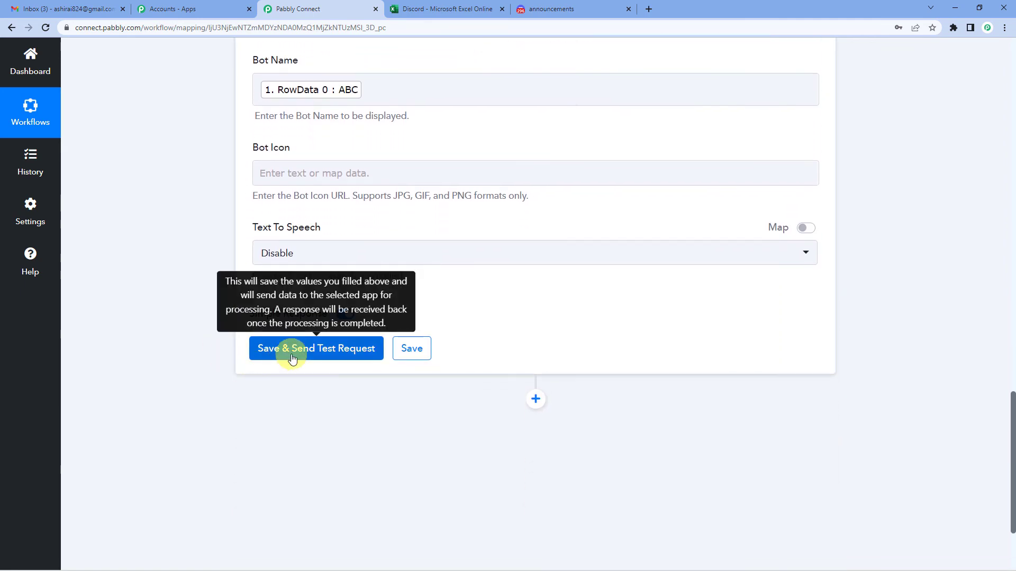
{"action": "left_click", "coordinate": [293, 359]}
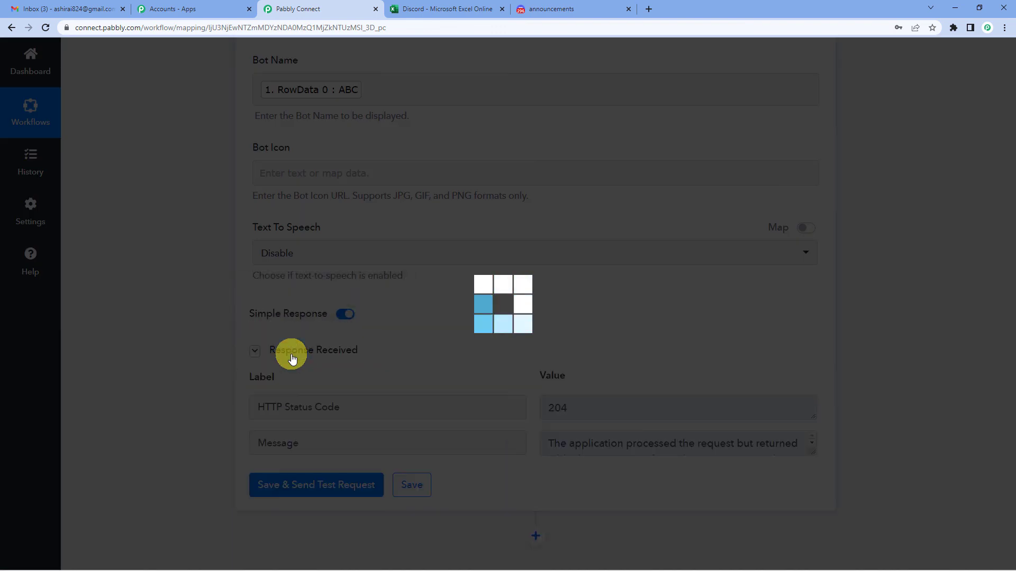
{"action": "scroll", "coordinate": [752, 339], "scroll_direction": "down", "scroll_amount": 2}
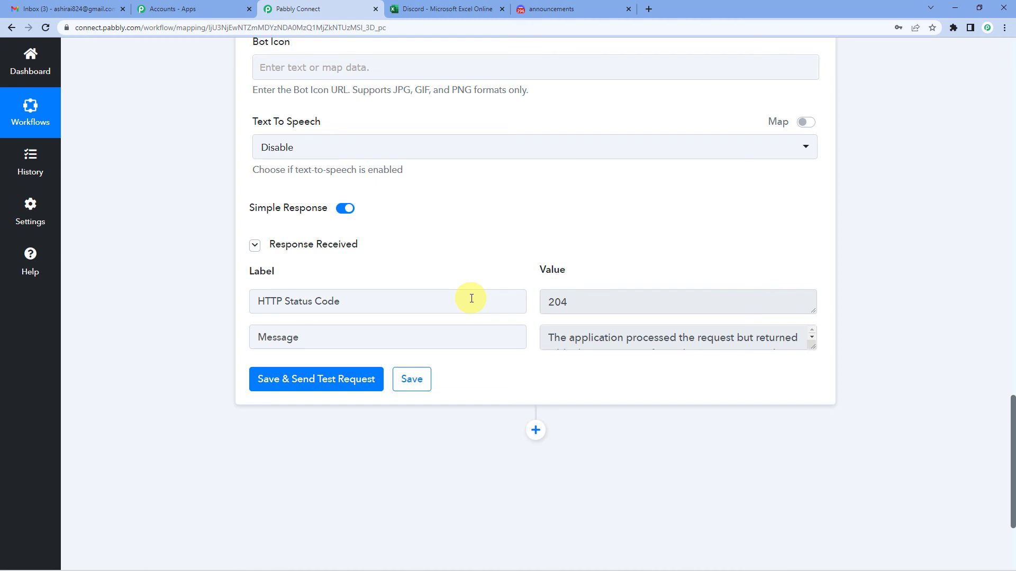
{"action": "scroll", "coordinate": [471, 299], "scroll_direction": "up", "scroll_amount": 2}
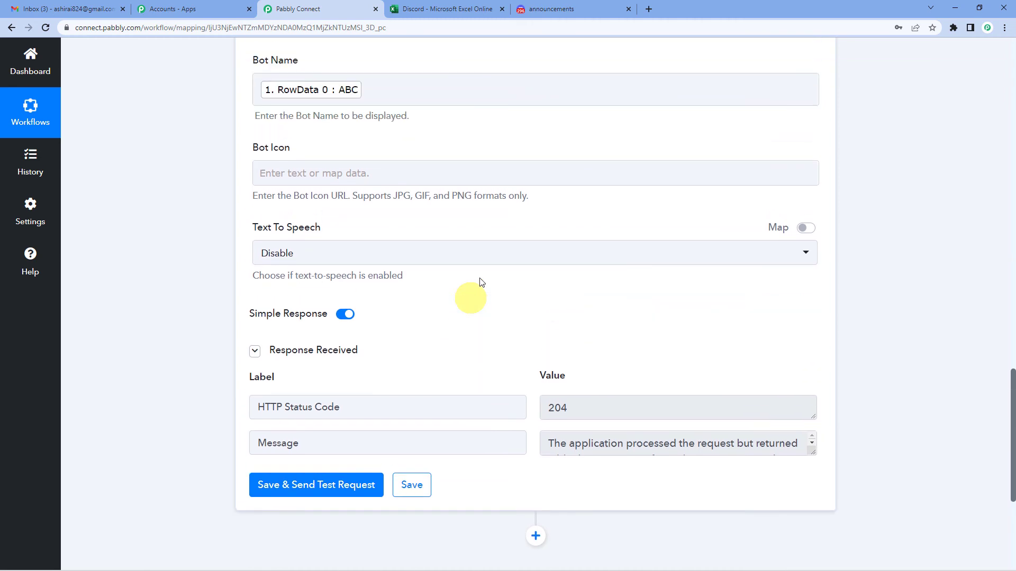
- Verify the ABC bot's 'launching our new collection this Sunday' message in Discord #announcements
{"action": "left_click", "coordinate": [547, 9]}
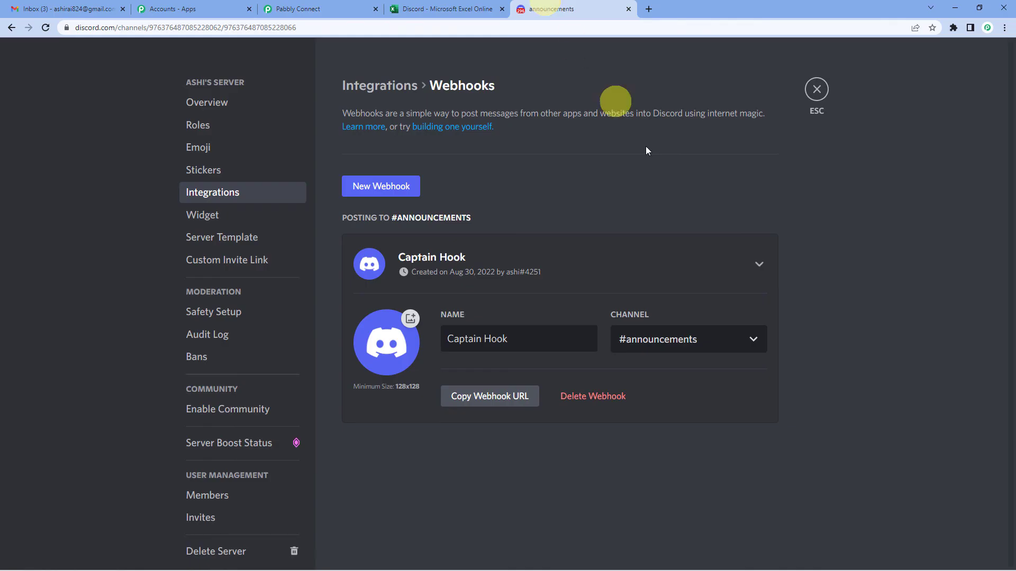
{"action": "left_click", "coordinate": [816, 89]}
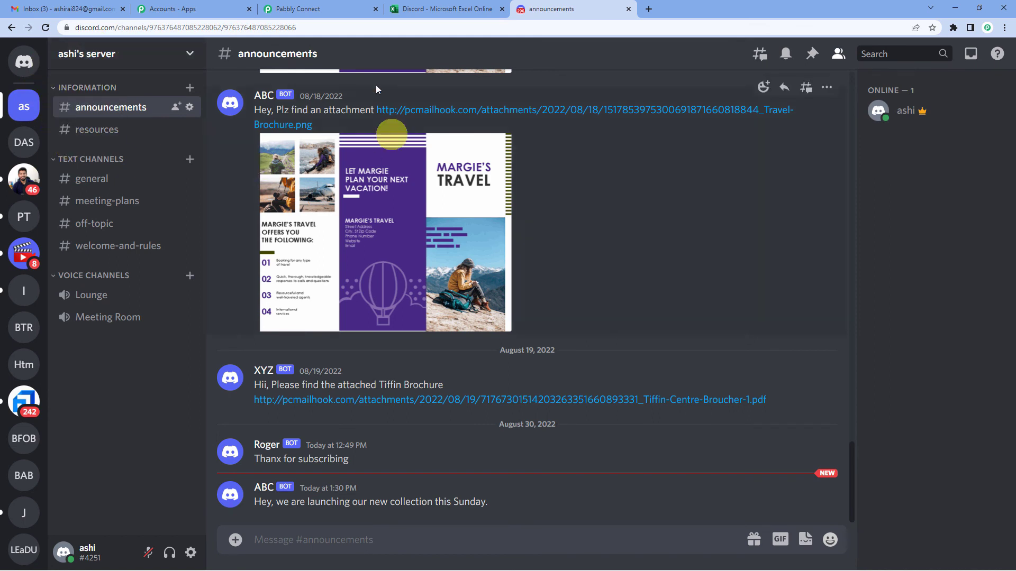
{"action": "mouse_move", "coordinate": [365, 497]}
{"action": "mouse_move", "coordinate": [262, 494]}
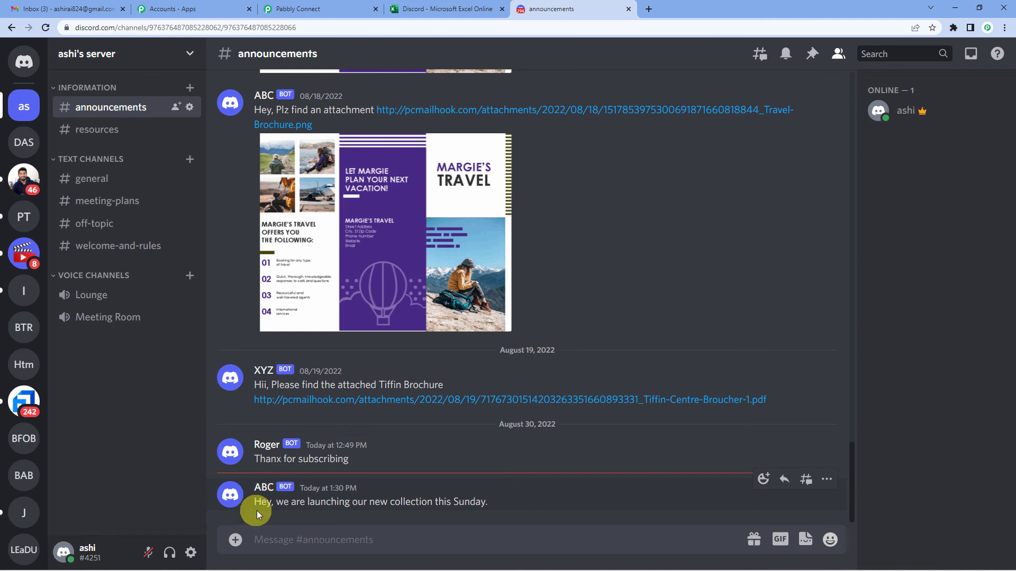
{"action": "left_click_drag", "start_coordinate": [290, 502], "coordinate": [482, 501]}
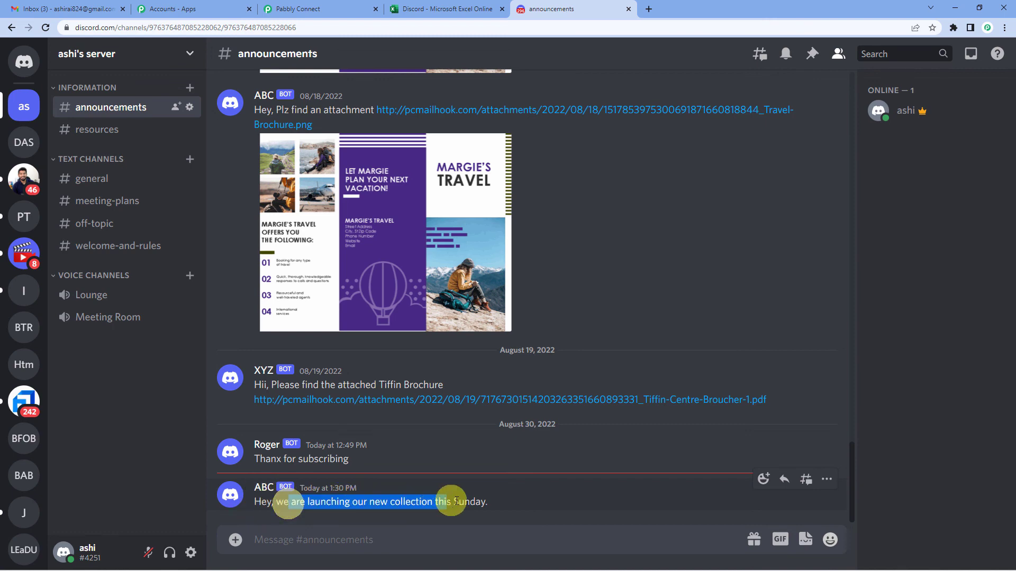
- Collapse the Discord Send Channel Message action and the Excel New Row trigger in Pabbly
{"action": "left_click", "coordinate": [290, 9]}
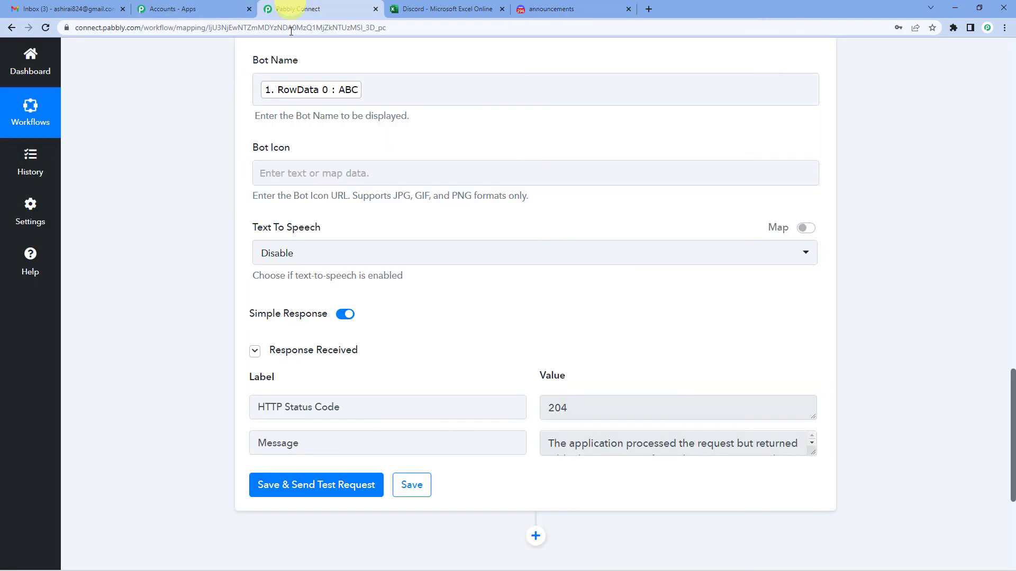
{"action": "scroll", "coordinate": [140, 360], "scroll_direction": "up", "scroll_amount": 7}
{"action": "left_click", "coordinate": [302, 254]}
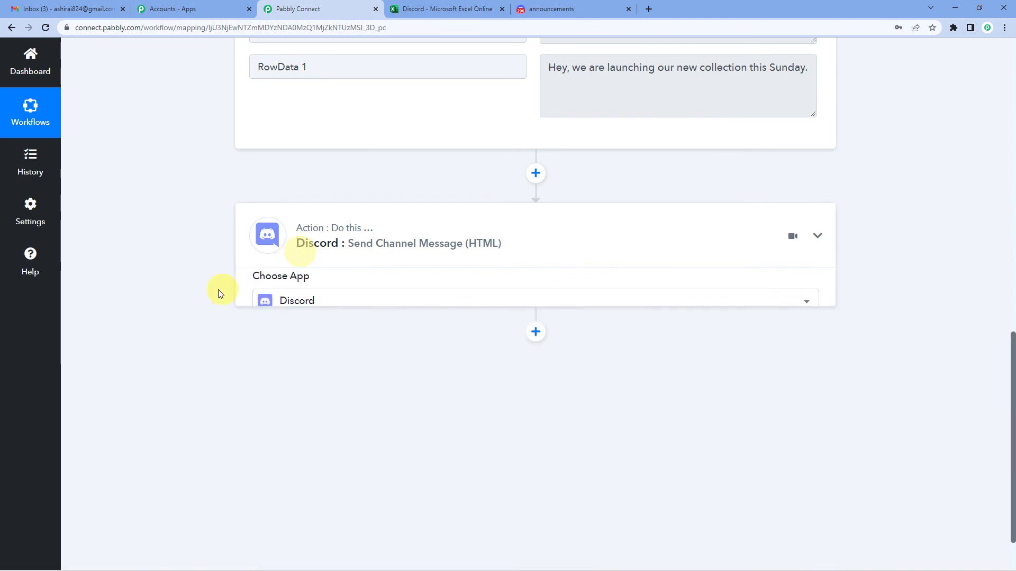
{"action": "scroll", "coordinate": [218, 290], "scroll_direction": "up", "scroll_amount": 7}
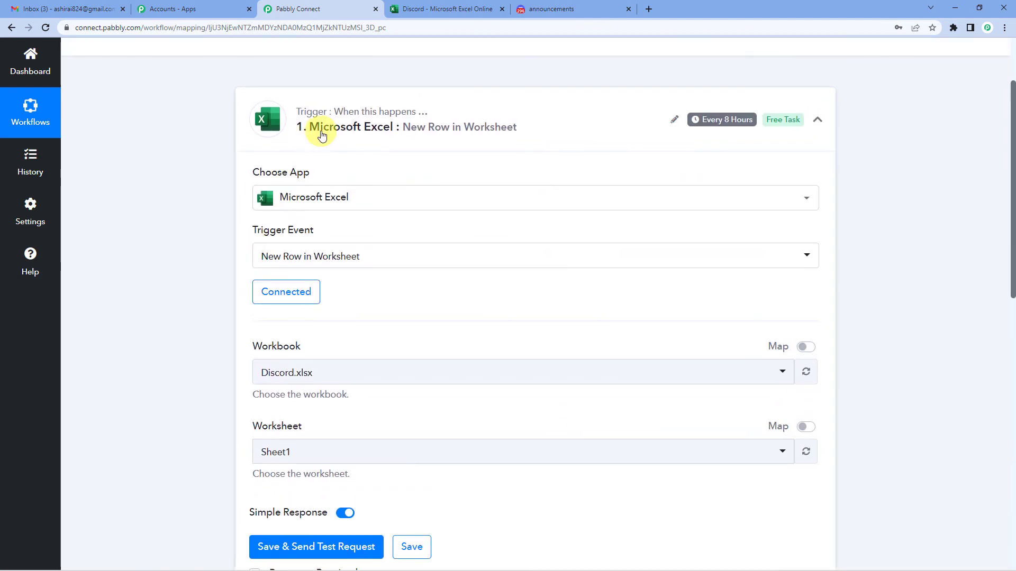
{"action": "left_click", "coordinate": [321, 136]}
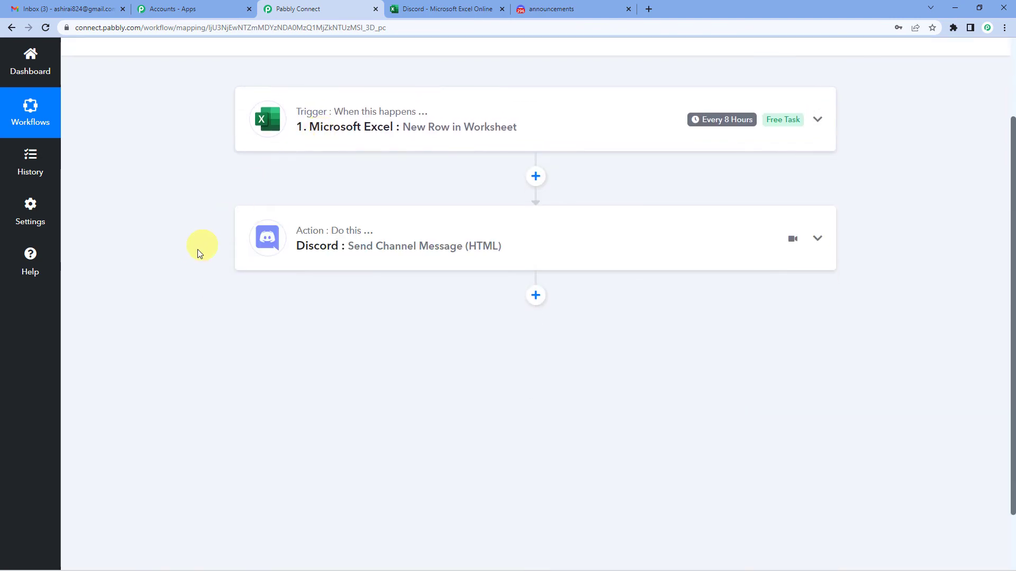